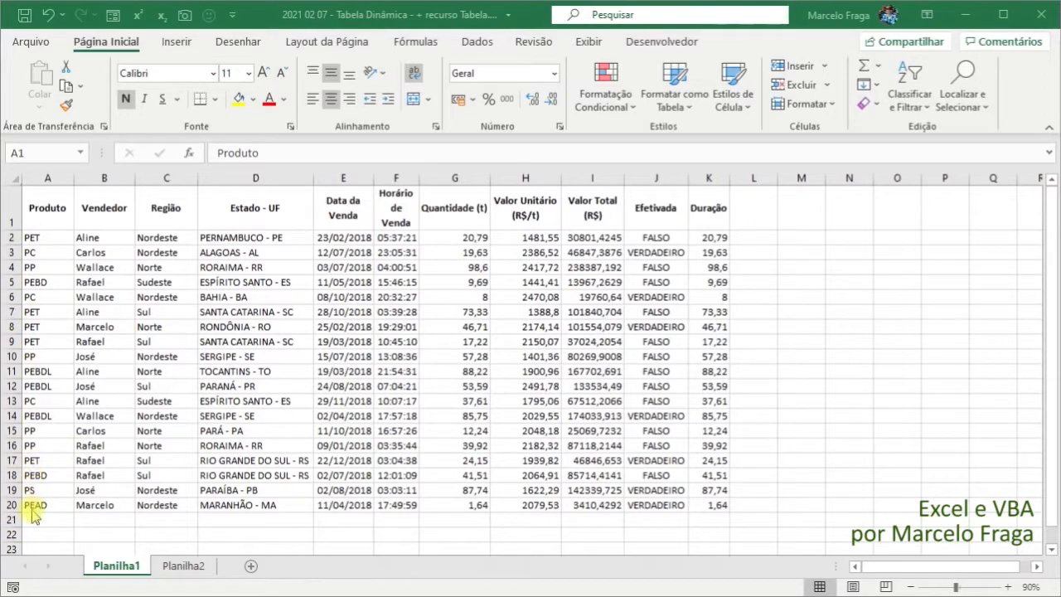
Create a pivot table on a new worksheet from the data range Planilha1!$A$1:$K$20
left_click(49, 209)
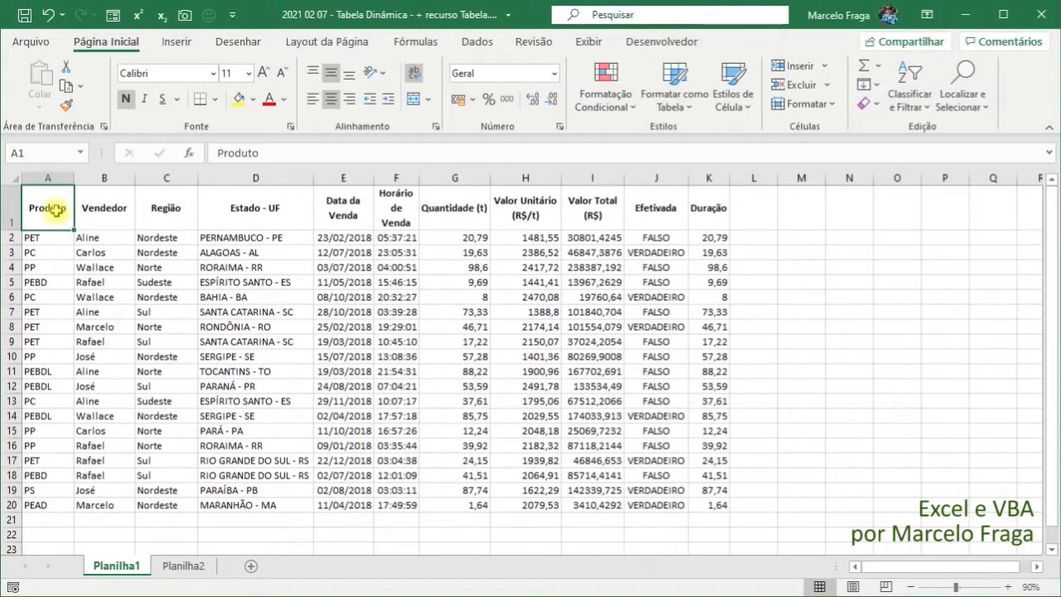
left_click(175, 41)
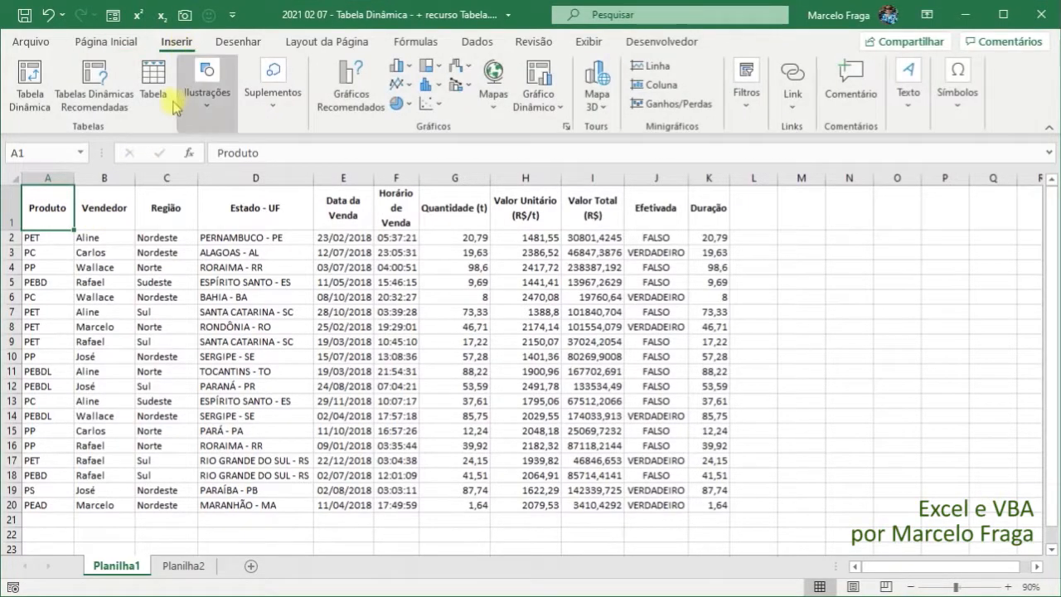
left_click(47, 103)
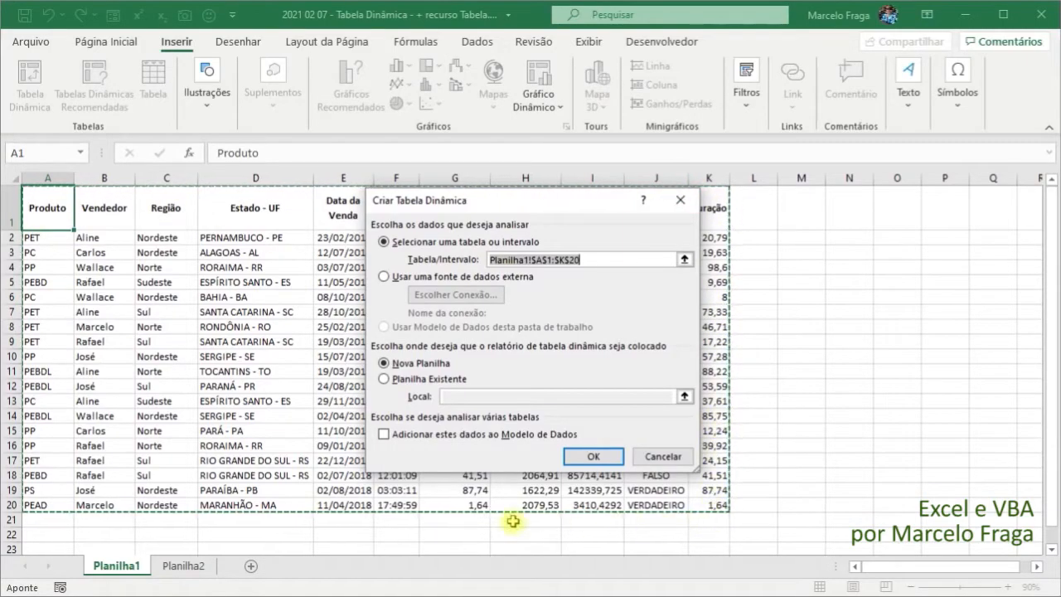
left_click(593, 463)
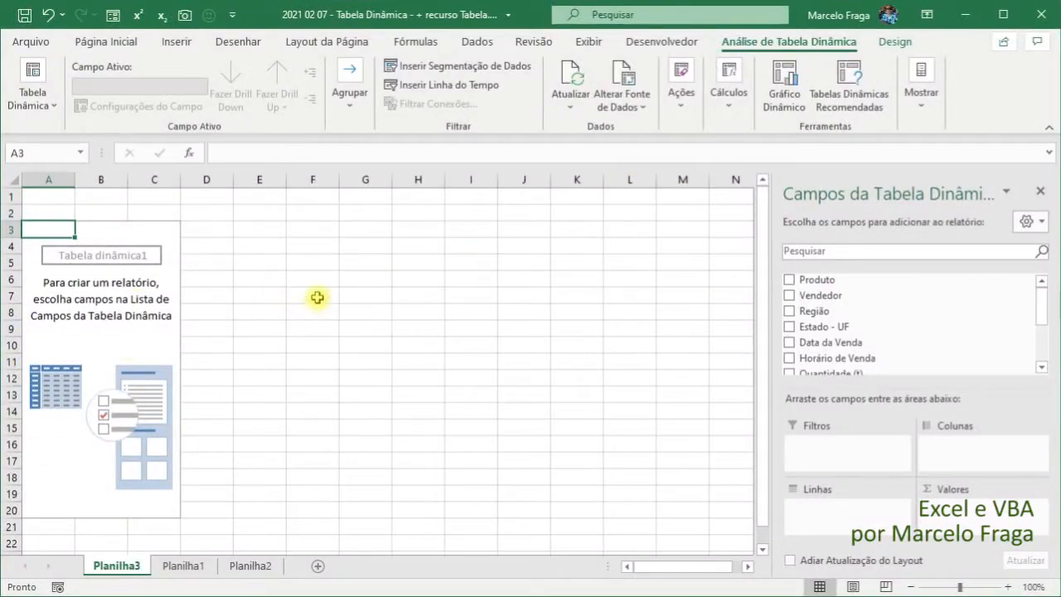
Lay out the pivot table with Produto as rows, Região as filter and Quantidade (t) as summed values
left_click_drag(811, 284, 812, 508)
left_click_drag(812, 298, 817, 442)
left_click_drag(829, 346, 968, 514)
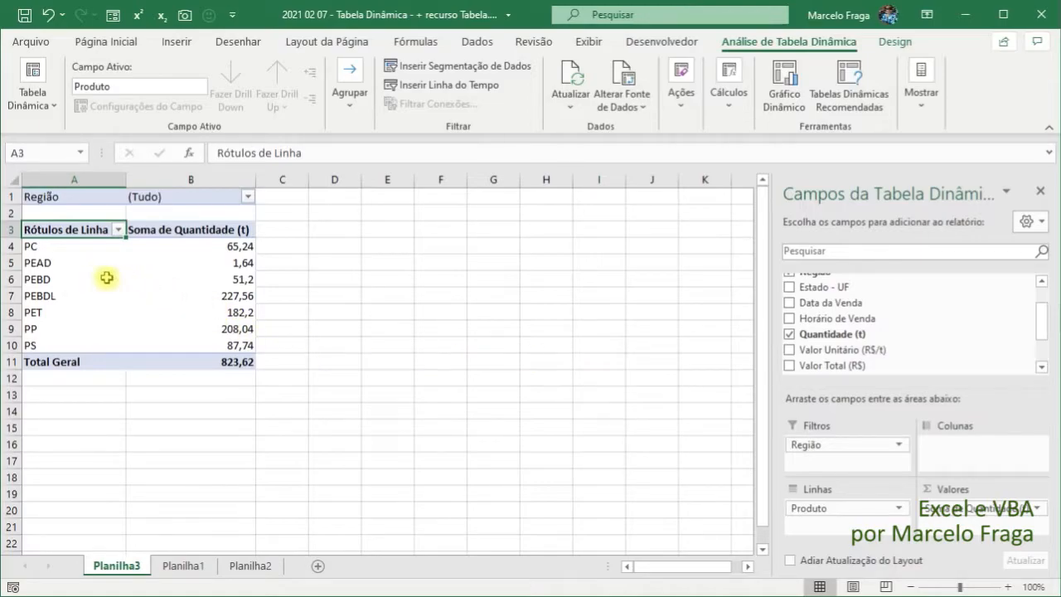
Select the PC quantity total in the pivot table and refresh the pivot table
left_click(81, 254)
left_click(224, 245)
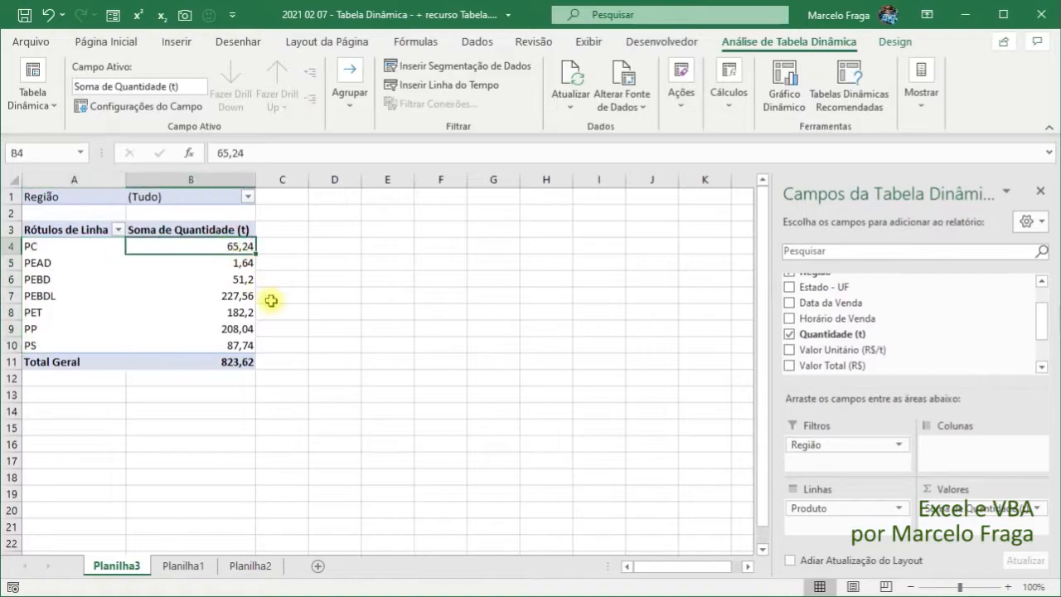
left_click(64, 246)
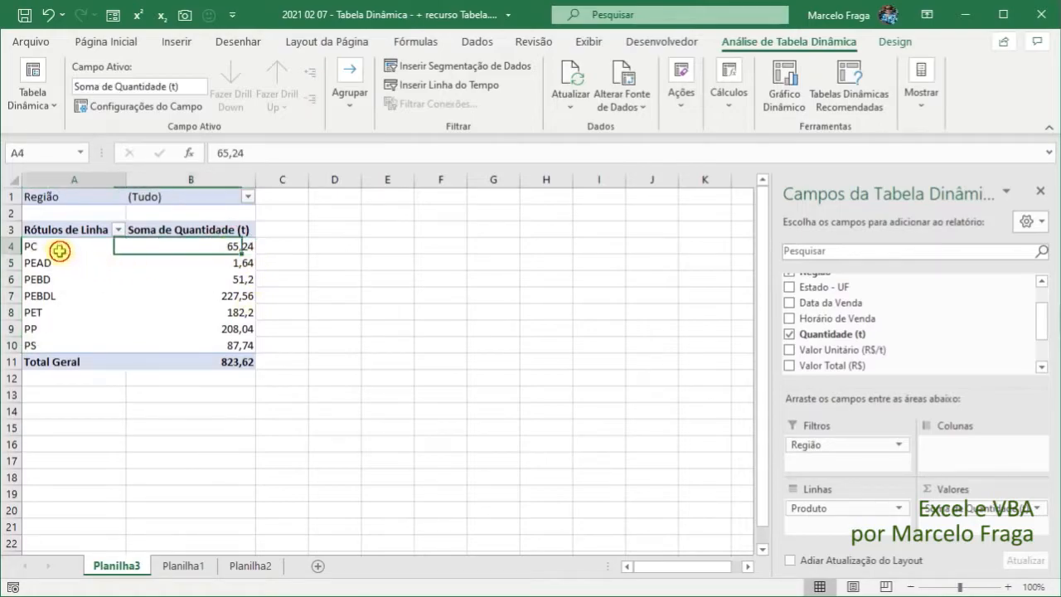
left_click(213, 246)
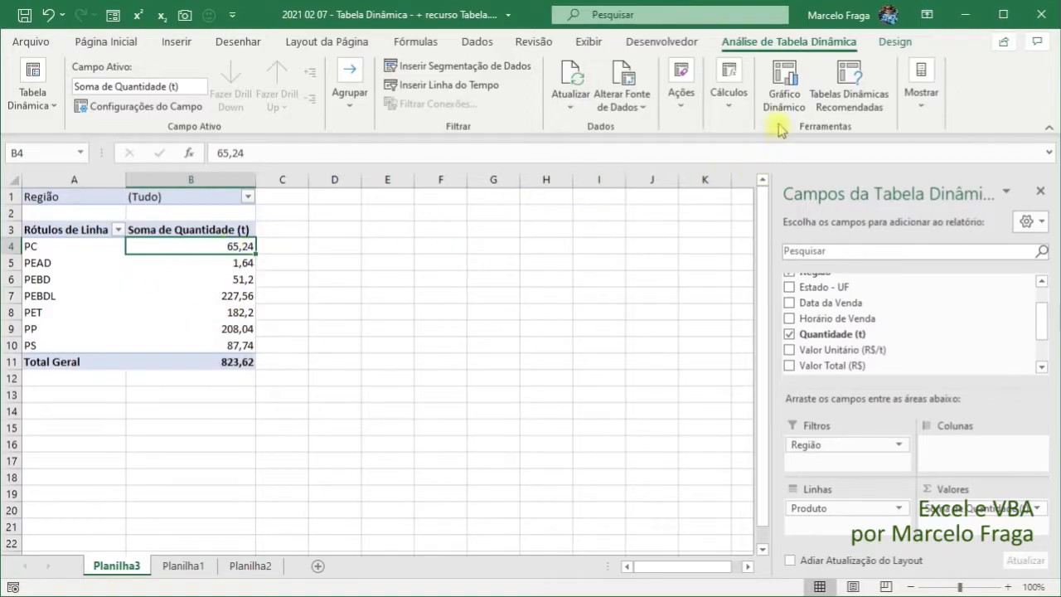
left_click(576, 108)
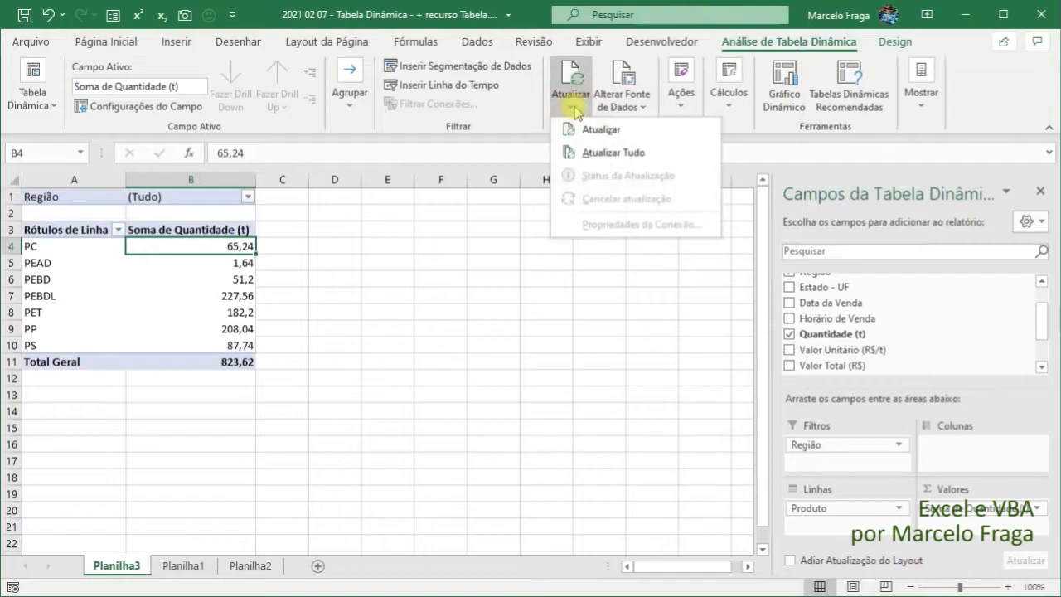
left_click(588, 130)
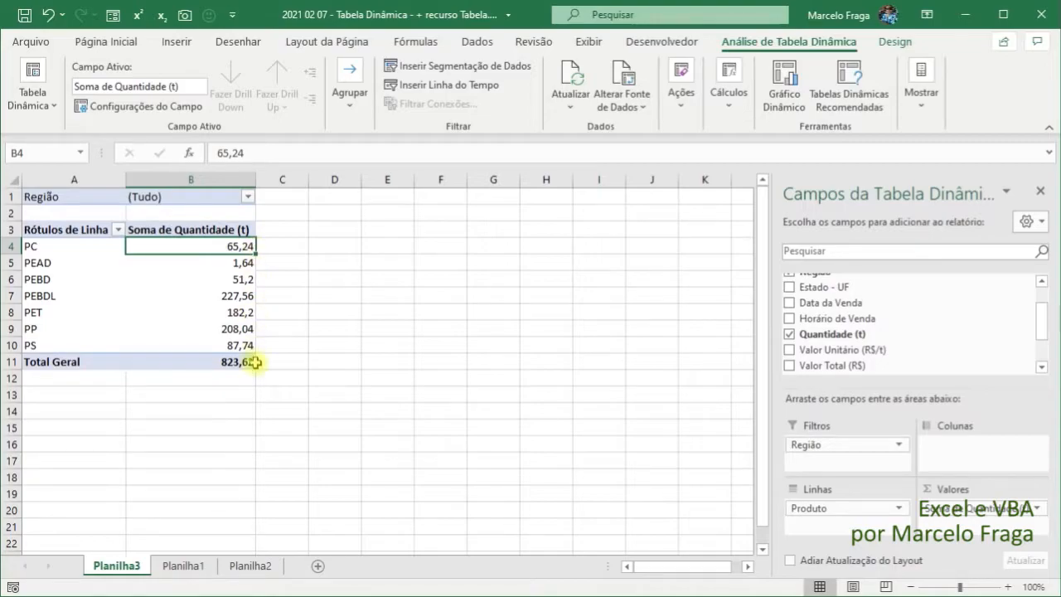
Change the Quantidade (t) of the PC sale in cell G3 of Planilha1 to 500
left_click(196, 564)
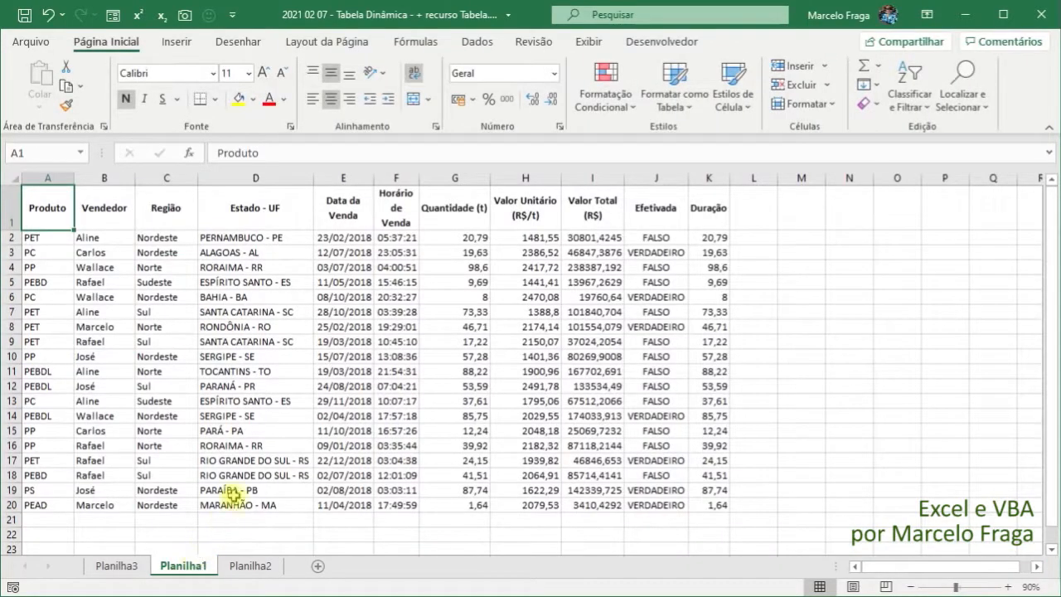
left_click(474, 253)
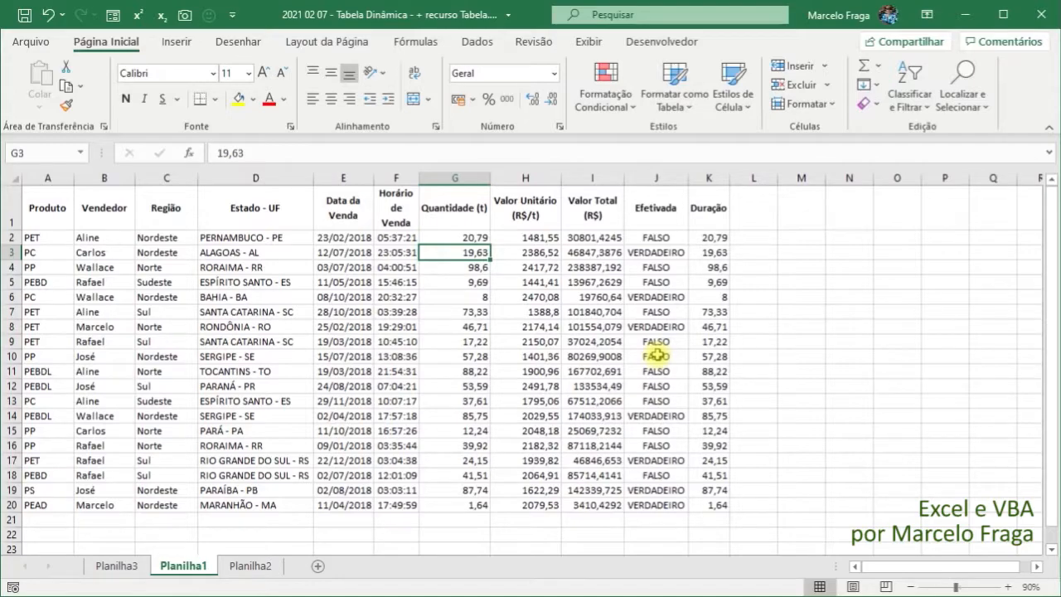
type("500")
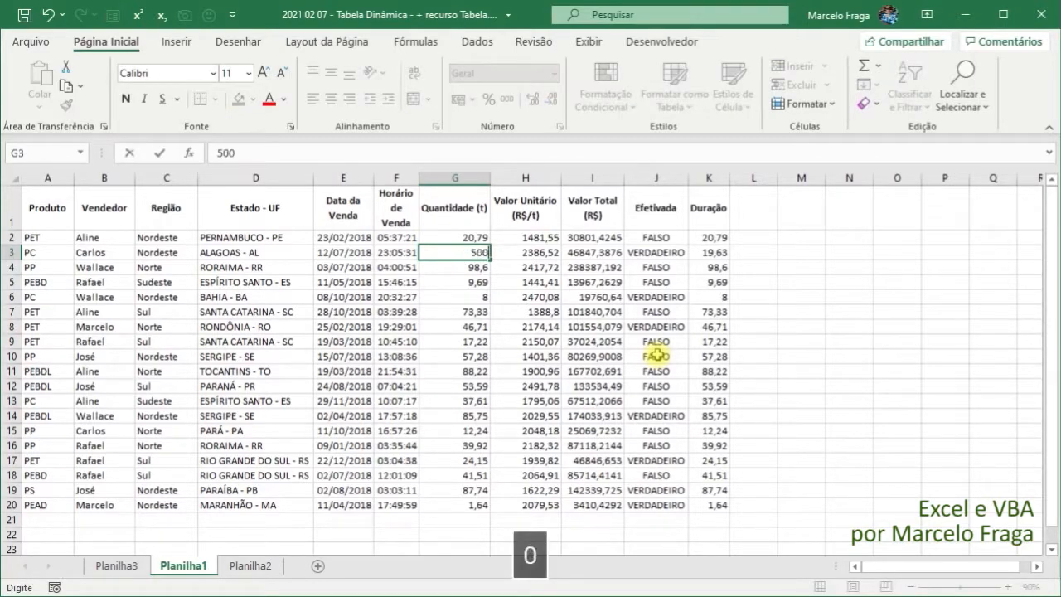
key("Return")
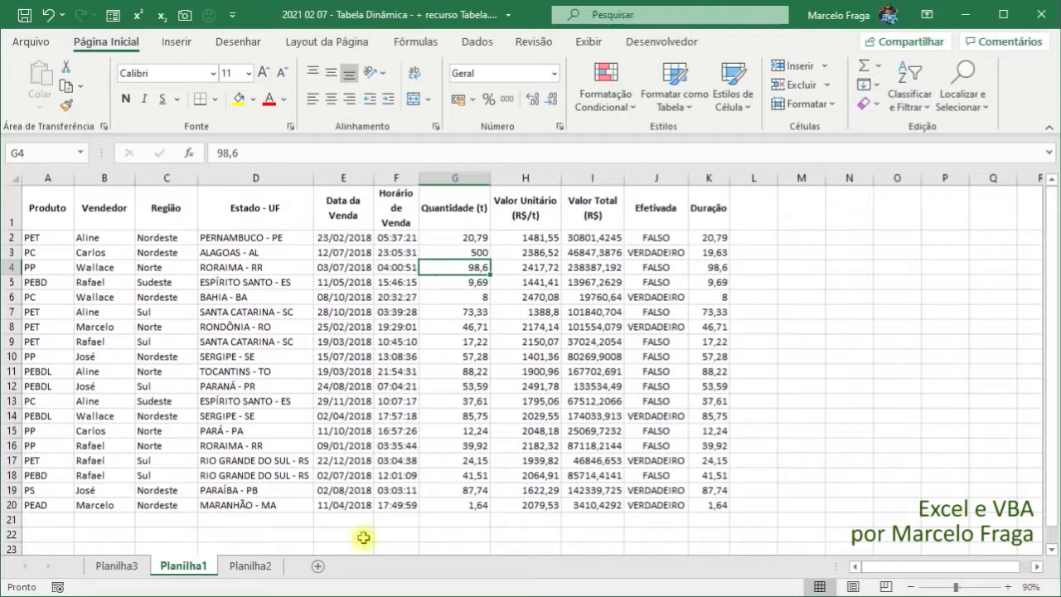
Refresh the pivot table on Planilha3 so it picks up the changed quantity in the source data
left_click(137, 566)
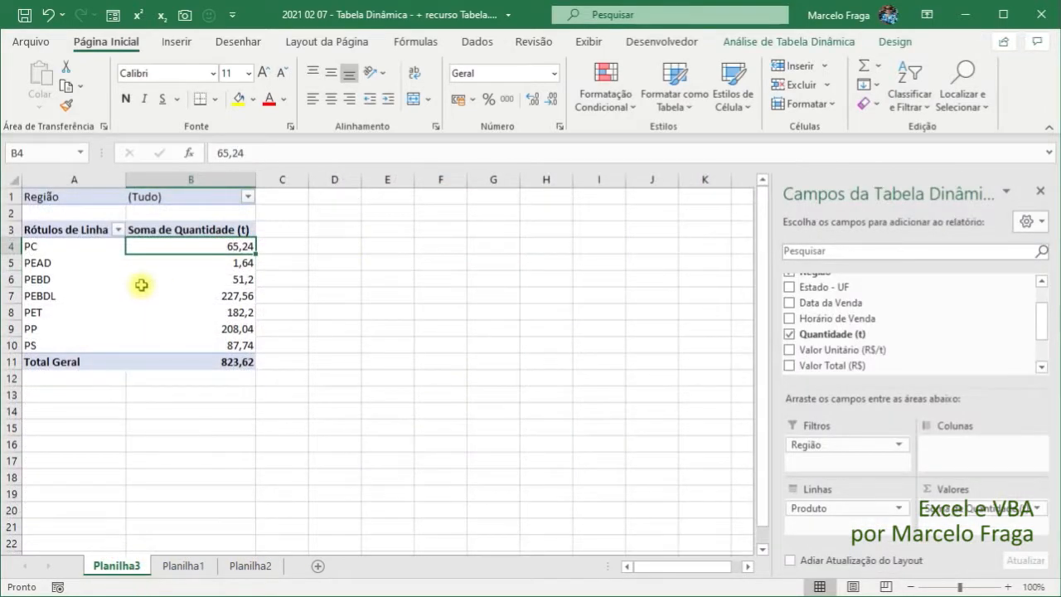
left_click(789, 41)
left_click(578, 80)
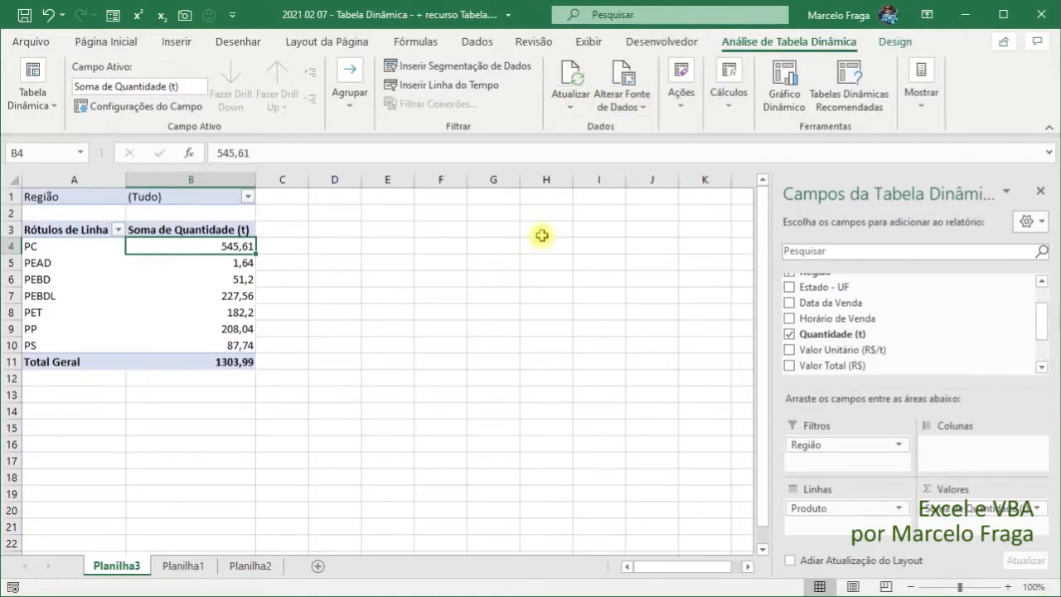
Copy the PC sale record in row 3 of Planilha1 to the first empty row, row 21
left_click(179, 568)
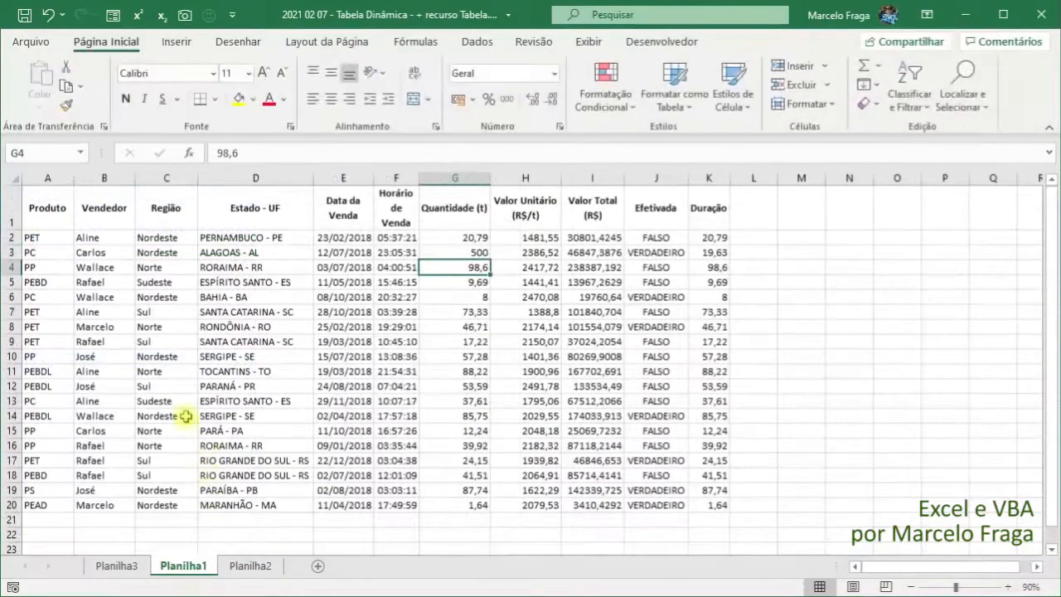
left_click(45, 252)
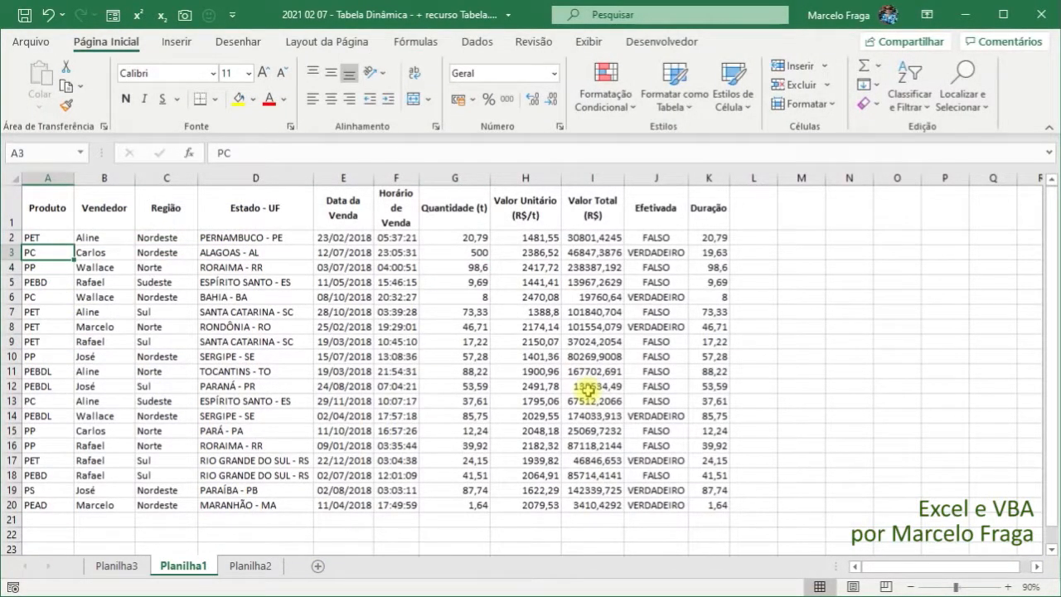
key("ctrl+shift+Right")
key("ctrl+c")
key("ctrl+Down")
key("Down")
key("Return")
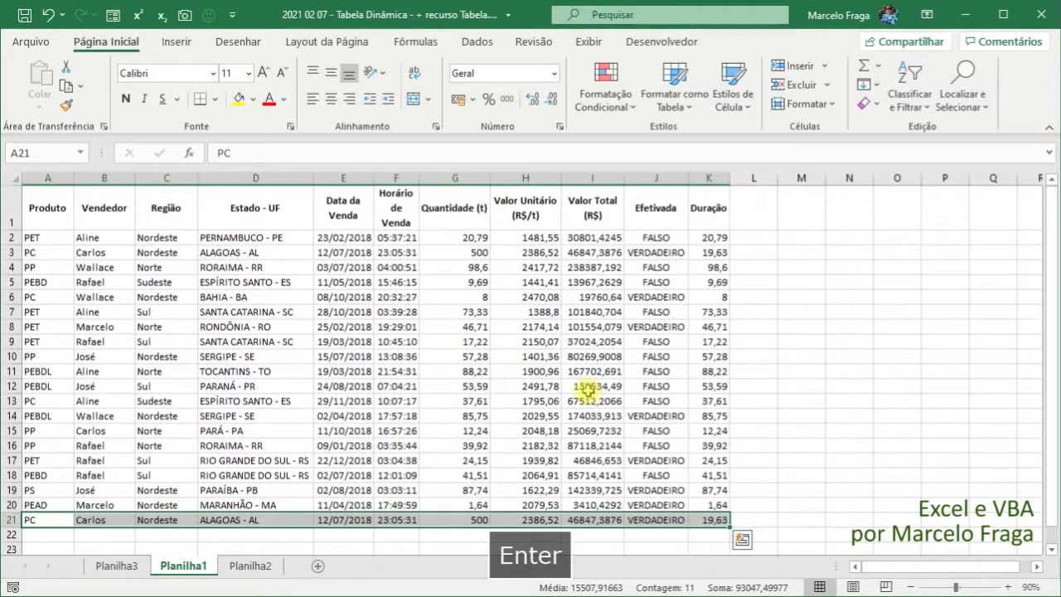
Try to bring the added row 21 into the pivot table on Planilha3 by refreshing it
left_click(133, 564)
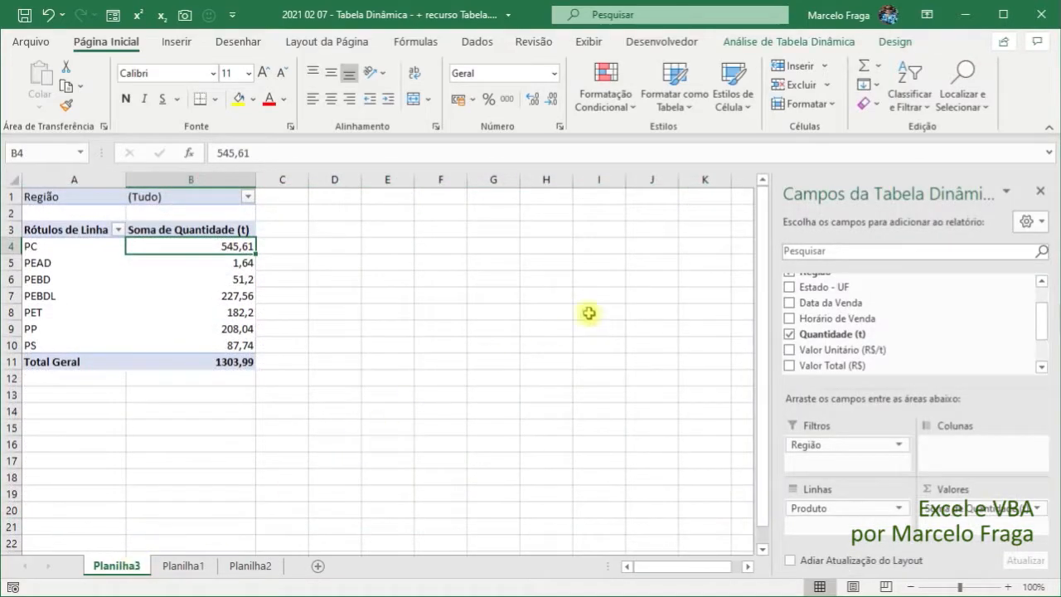
left_click(197, 263)
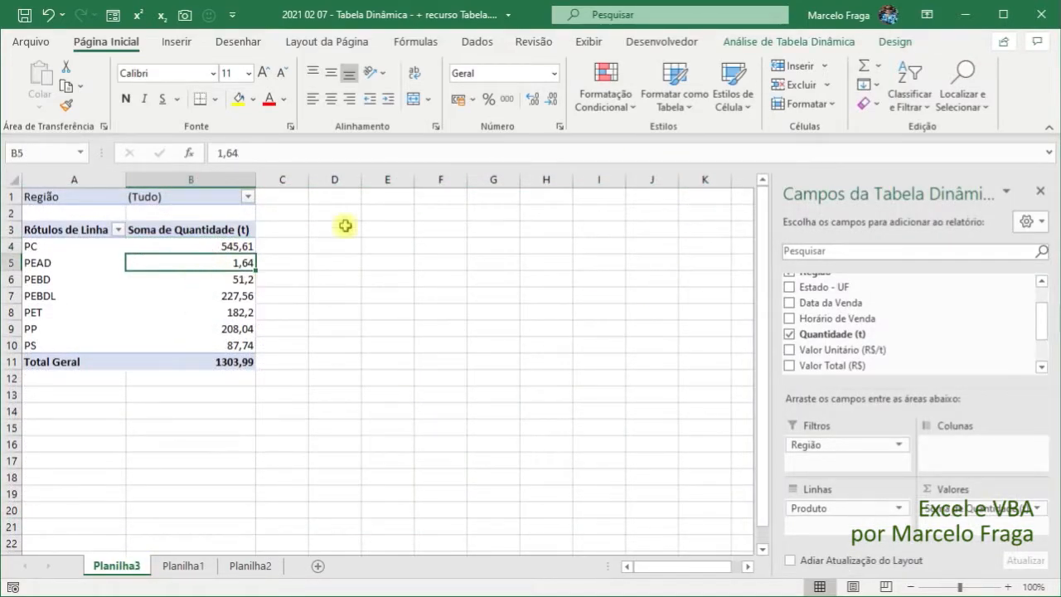
left_click(811, 43)
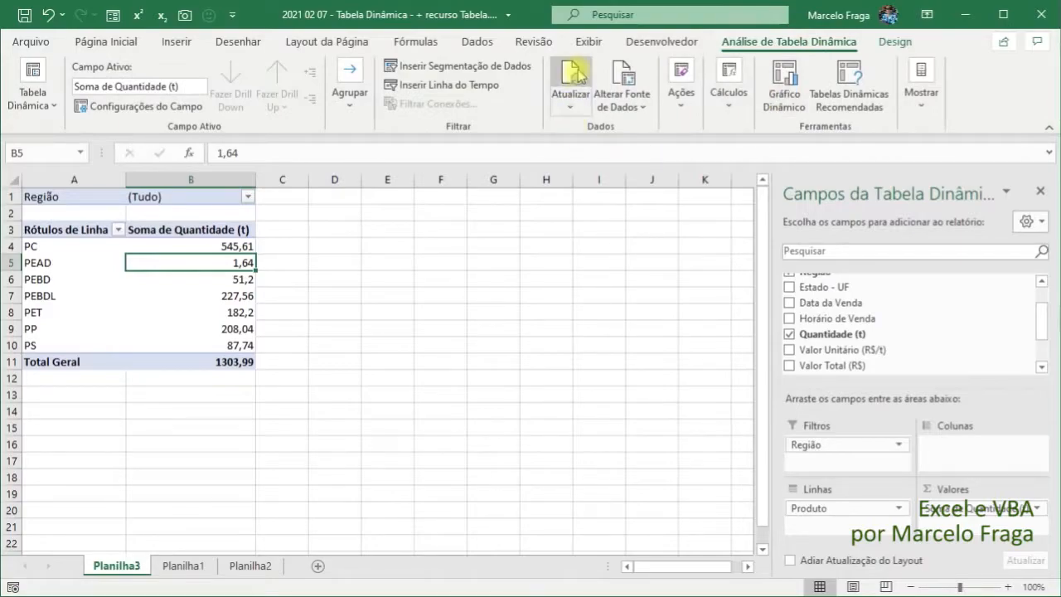
left_click(578, 73)
left_click(578, 70)
left_click(578, 69)
left_click(577, 70)
left_click(577, 69)
Change the pivot table's data source range to Planilha1!$A$1:$K$21
left_click(622, 83)
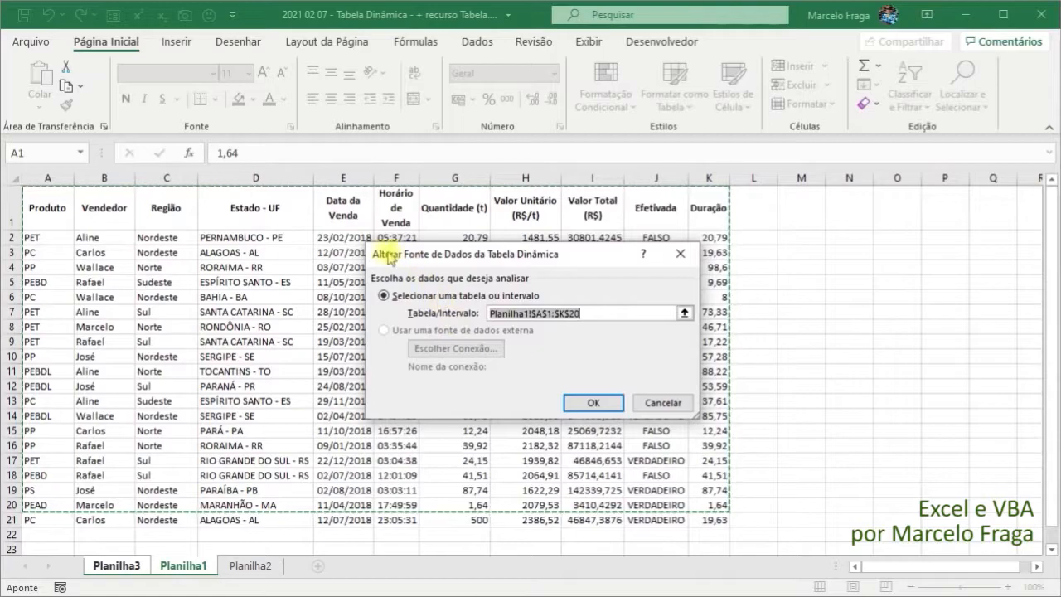
left_click(587, 314)
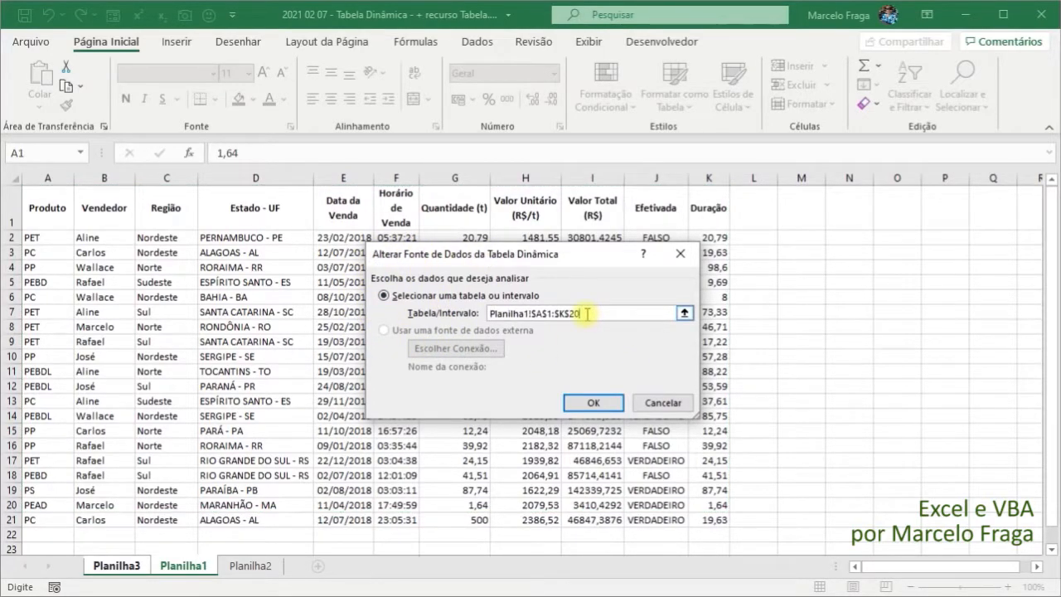
key("BackSpace")
type("1")
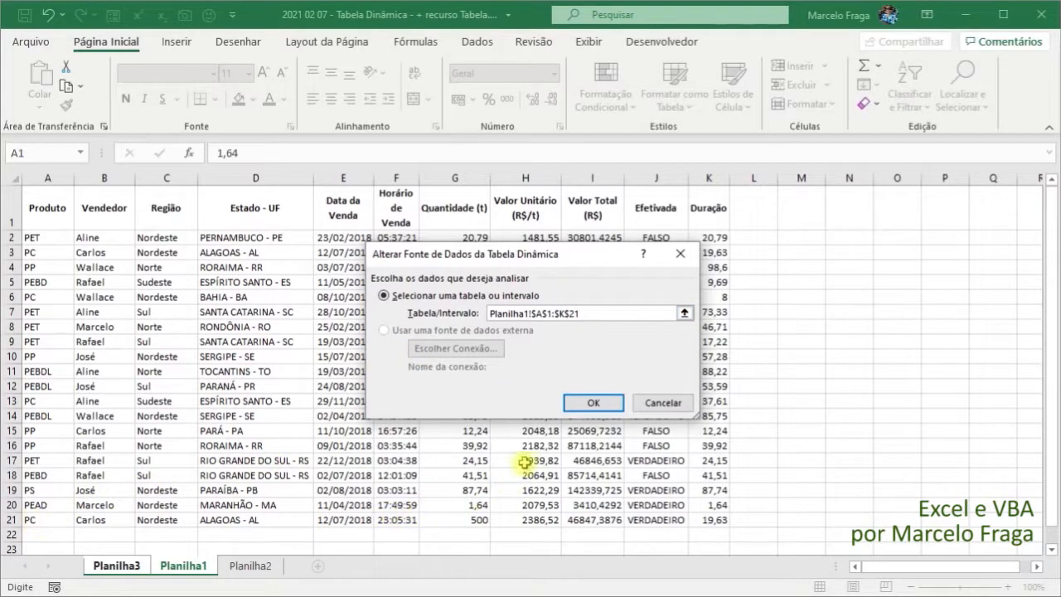
left_click(583, 404)
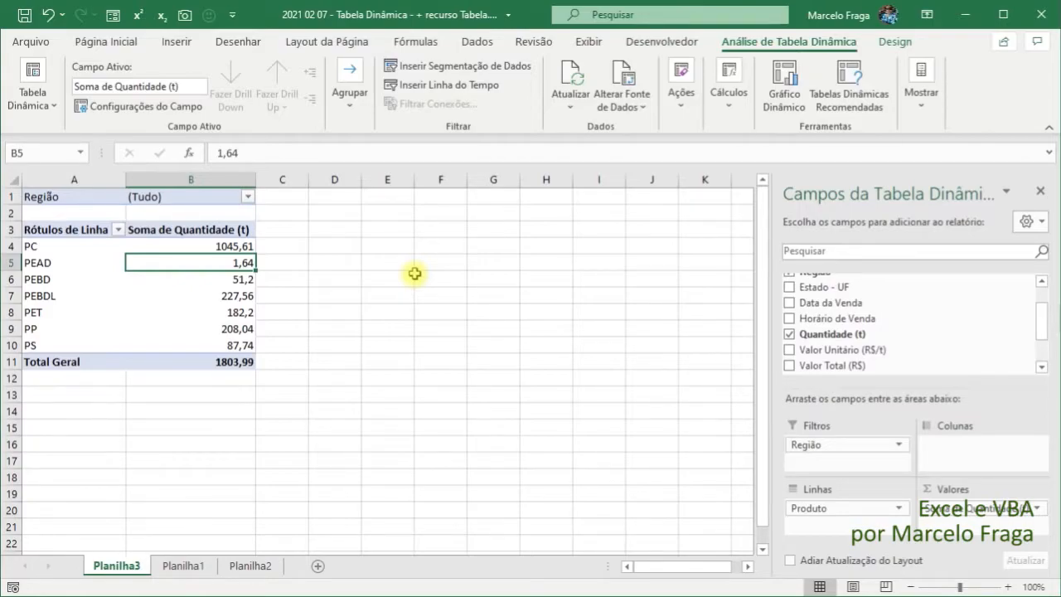
Clear the copied record in row 21 of Planilha1 and undo the clearing
left_click(191, 565)
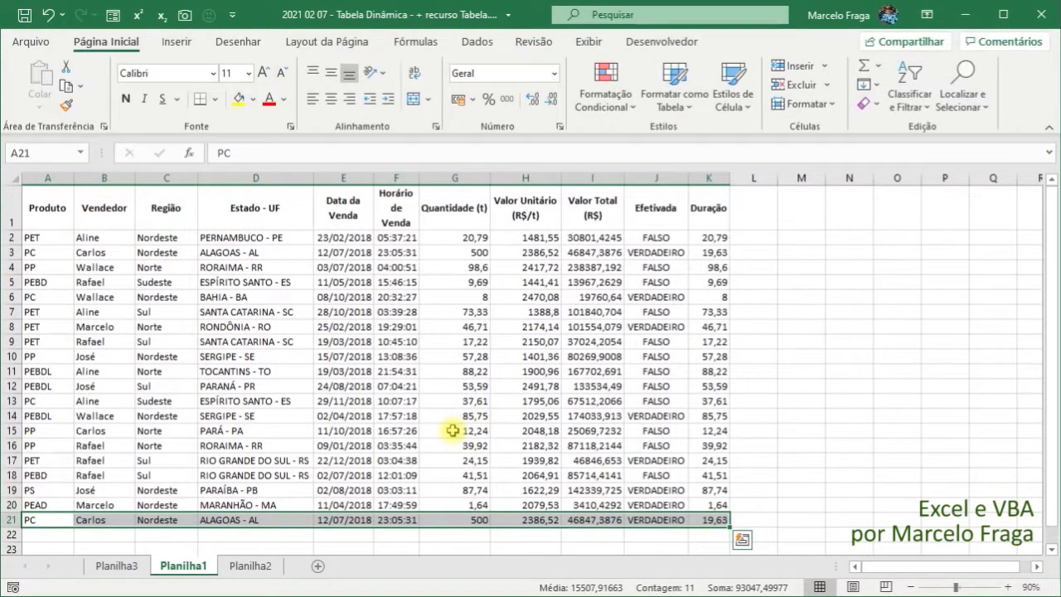
key("Delete")
key("ctrl+z")
Convert the Planilha1 data range $A$1:$K$21 into a table with headers
left_click(58, 220)
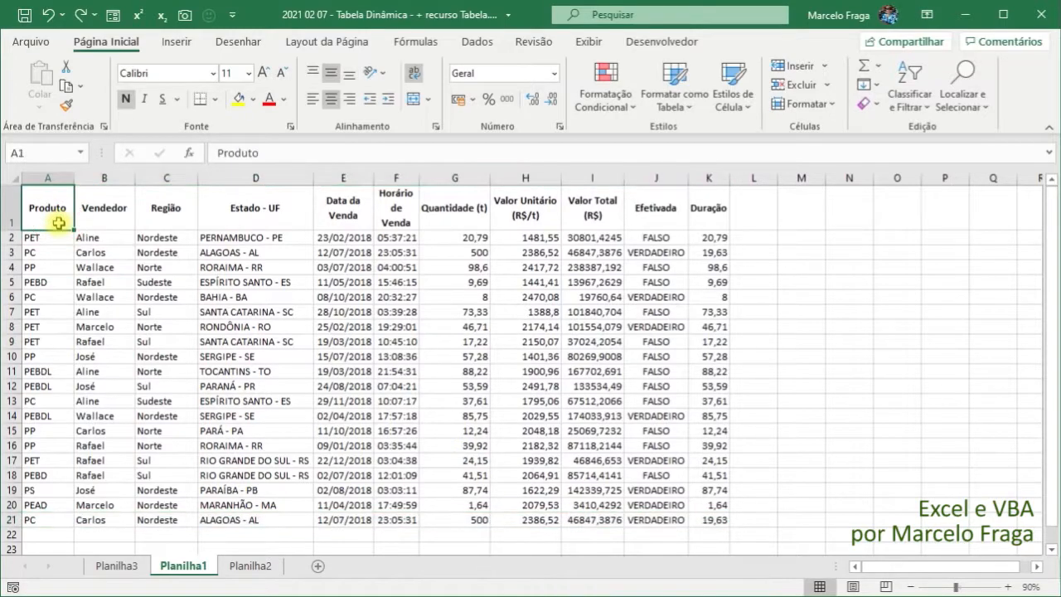
left_click(176, 43)
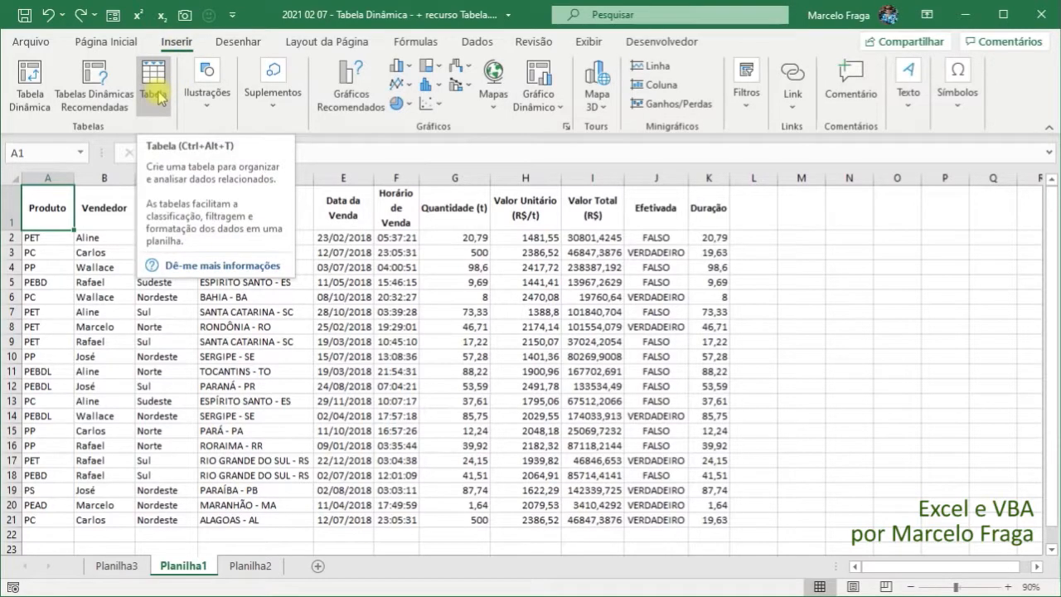
left_click(160, 97)
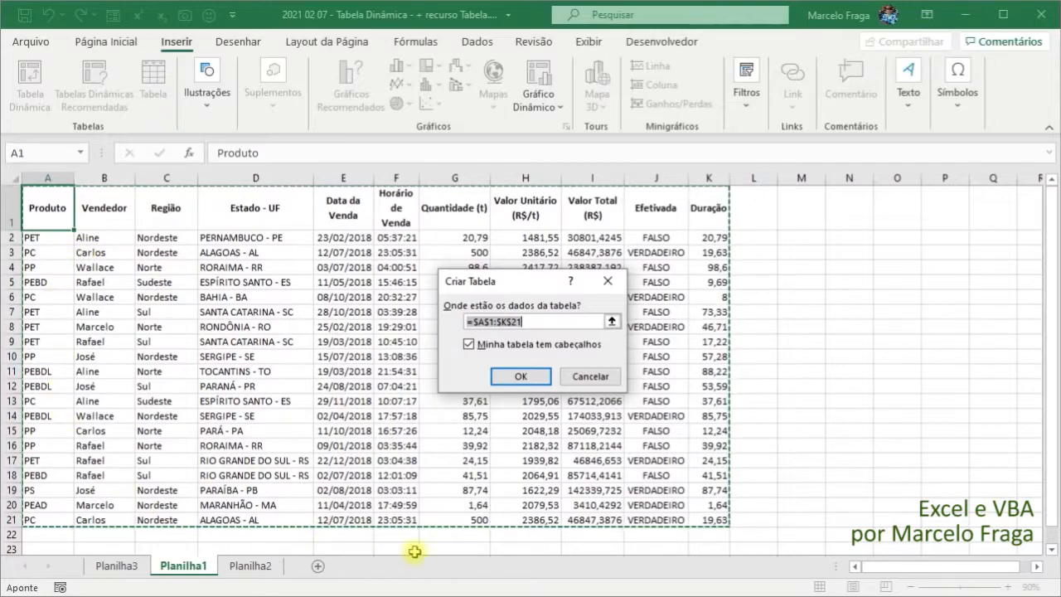
left_click(520, 377)
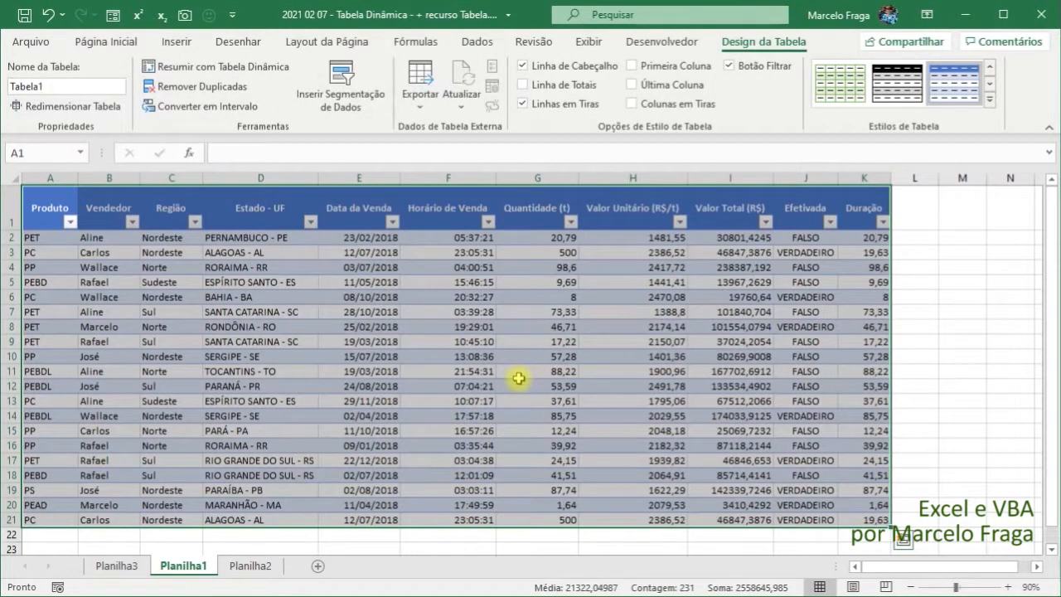
Autofit the width of the Duração column and select cell A22 directly below the table
scroll(519, 378, "down", 2)
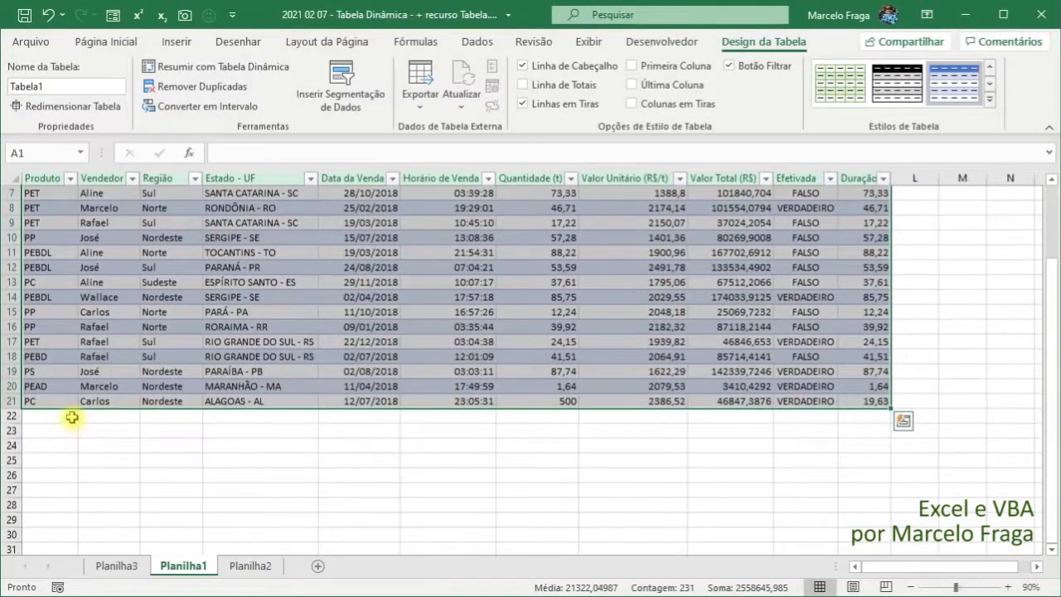
left_click(910, 587)
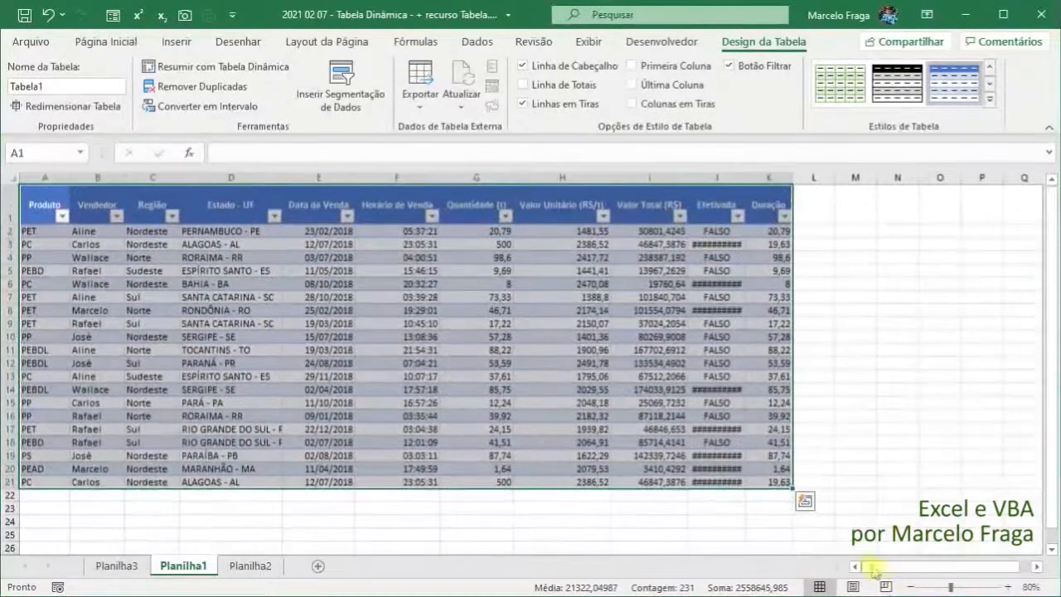
double_click(792, 176)
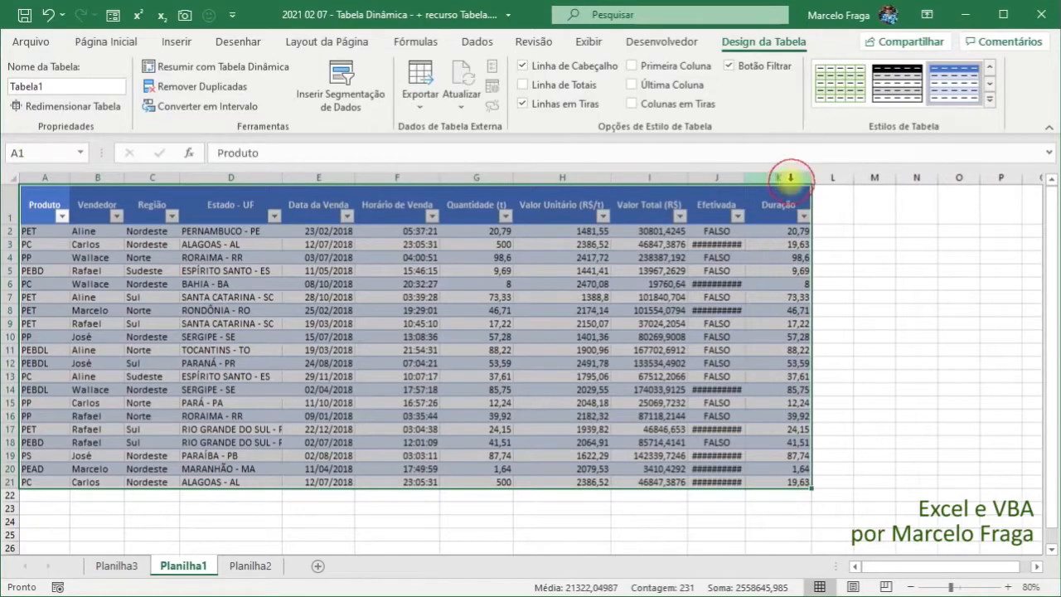
left_click(25, 495)
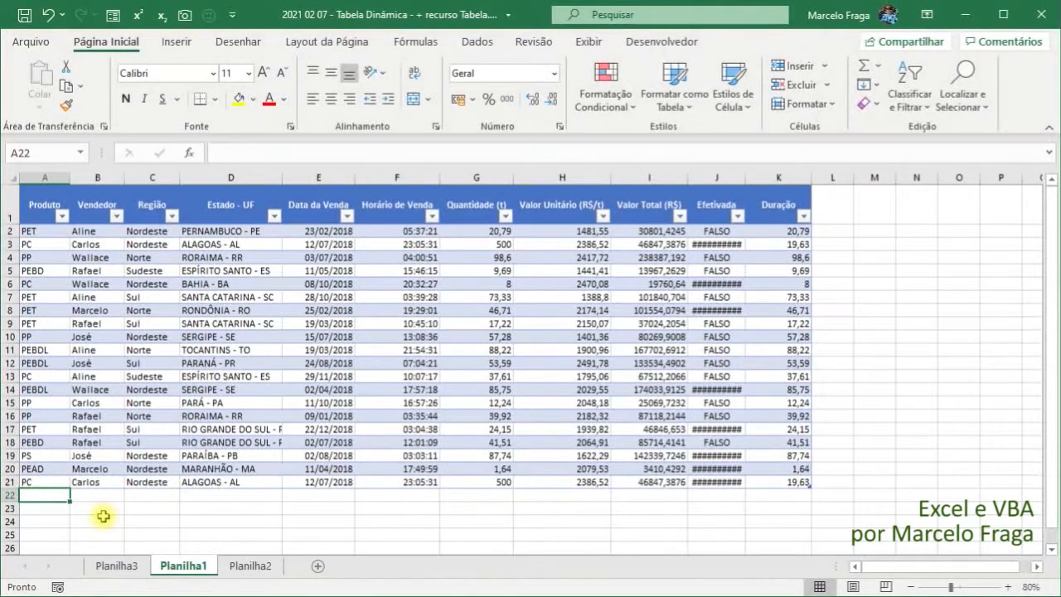
Copy the records in A1:K2 of Planilha2 and paste them directly below the Planilha1 table, starting at A22
left_click(224, 570)
left_click(58, 197)
left_click_drag(114, 203, 580, 214)
key("ctrl+c")
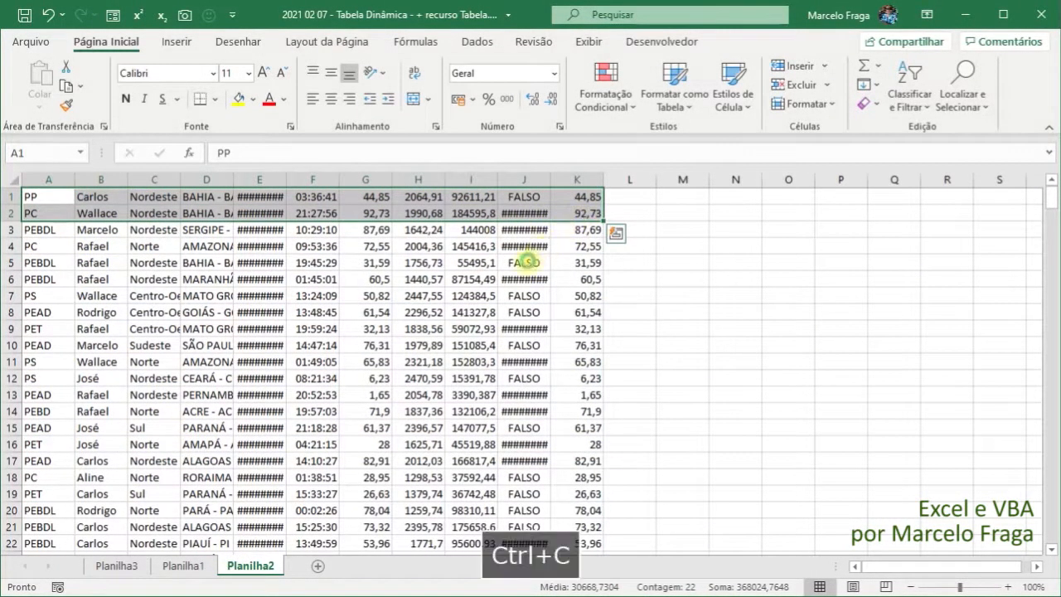
left_click(182, 566)
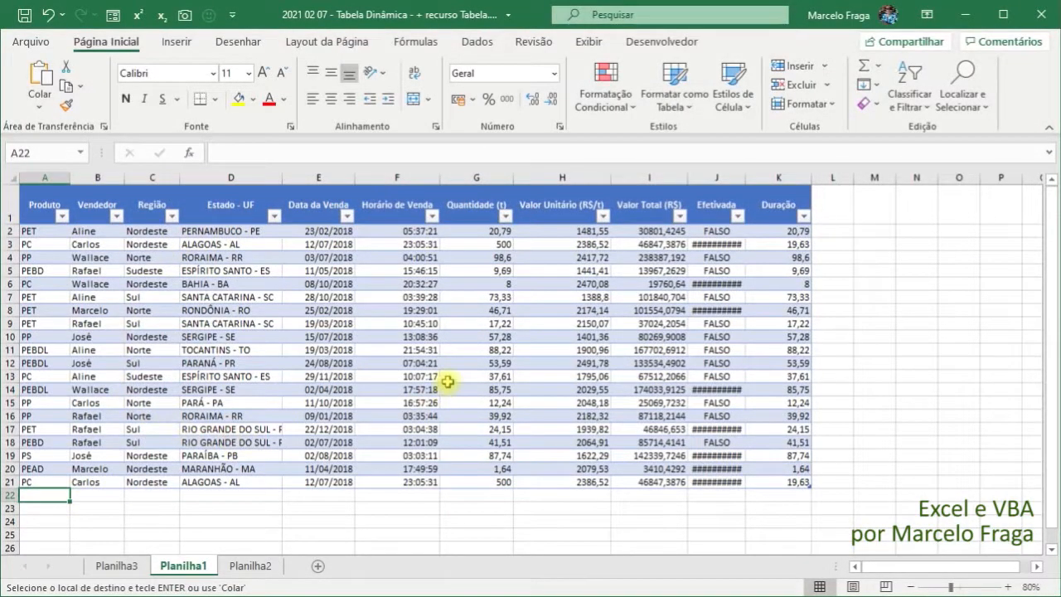
key("ctrl+v")
left_click(829, 483)
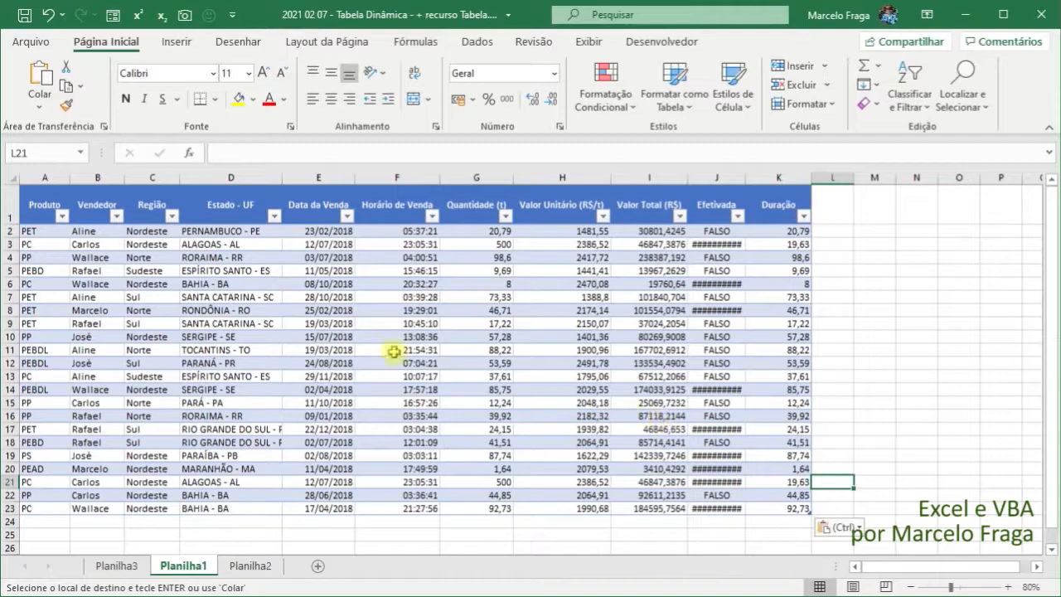
Create a pivot table from Tabela1 on a new worksheet
left_click(48, 207)
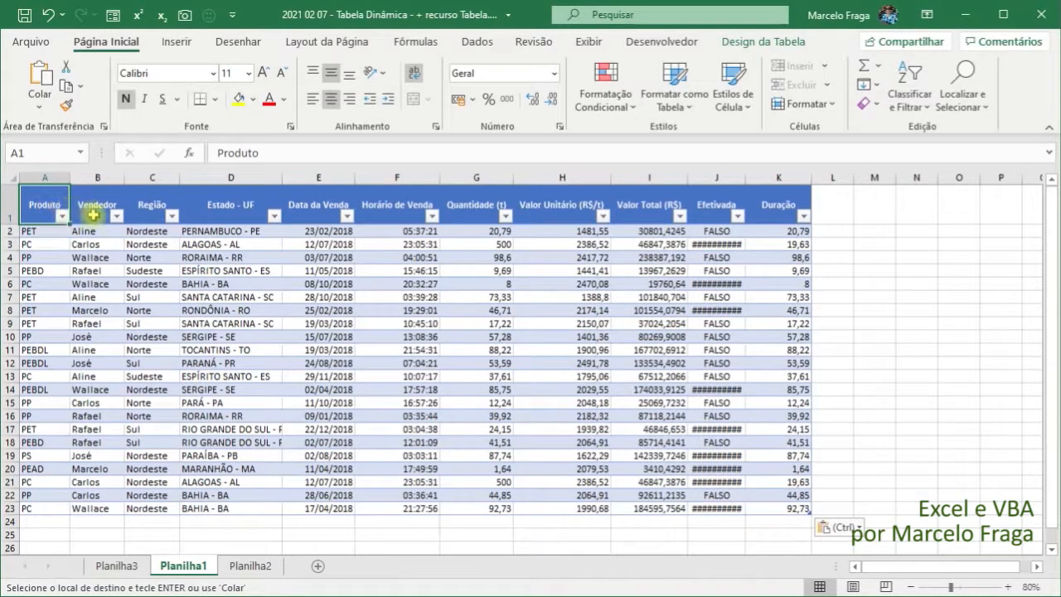
left_click(764, 49)
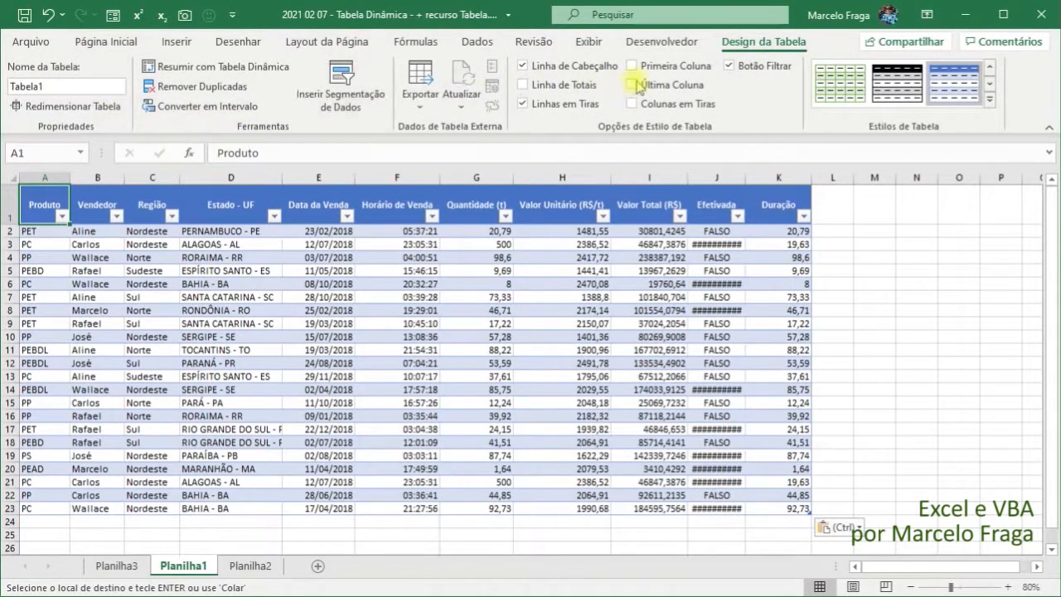
left_click(175, 43)
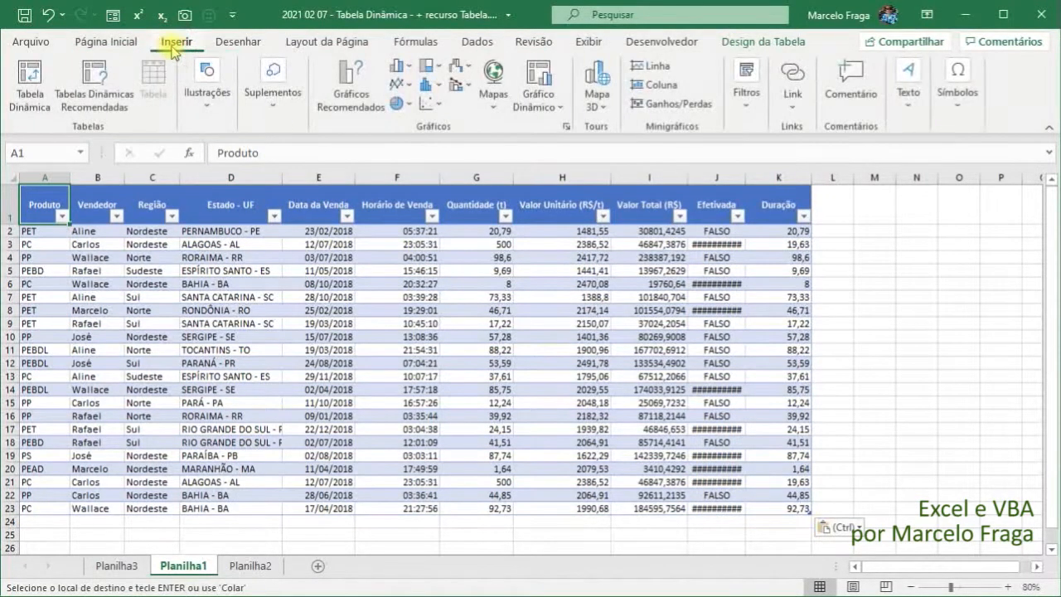
left_click(29, 96)
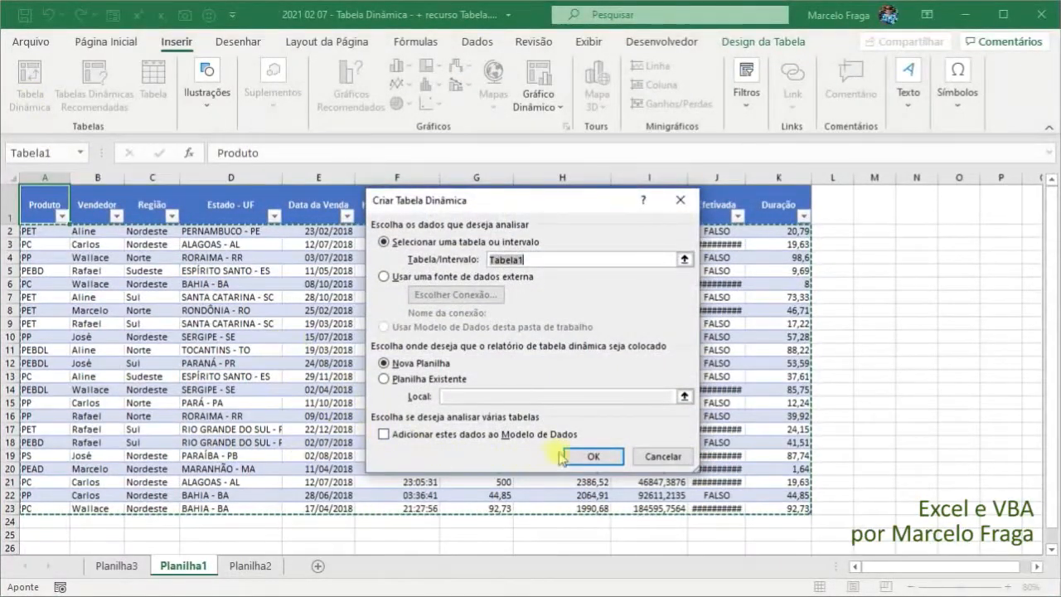
left_click(592, 454)
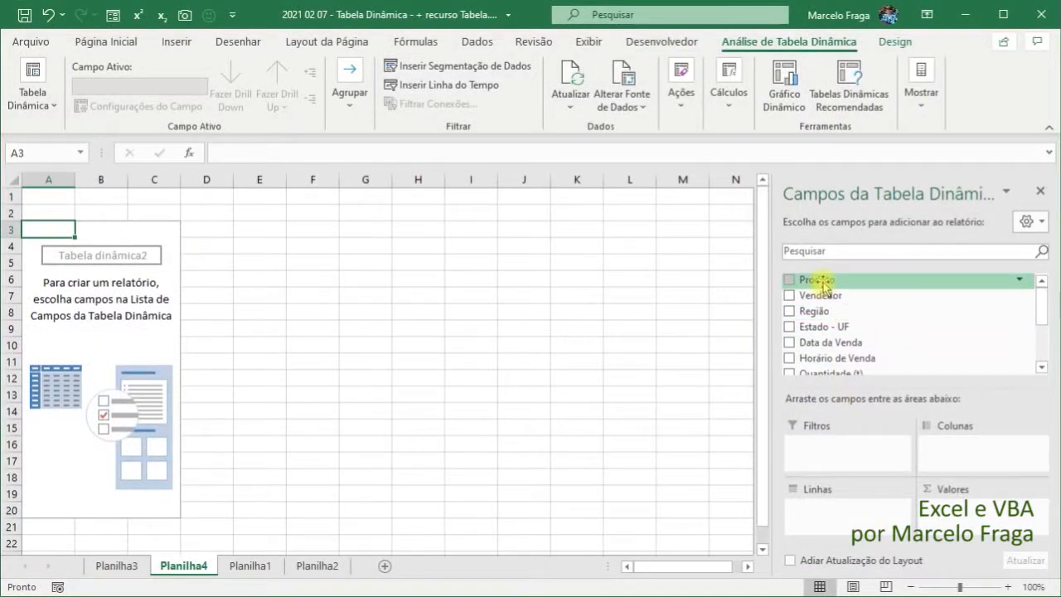
Lay out the new pivot table with Produto as rows, Vendedor as filter and the sum of Quantidade (t) as values
left_click_drag(822, 283, 854, 516)
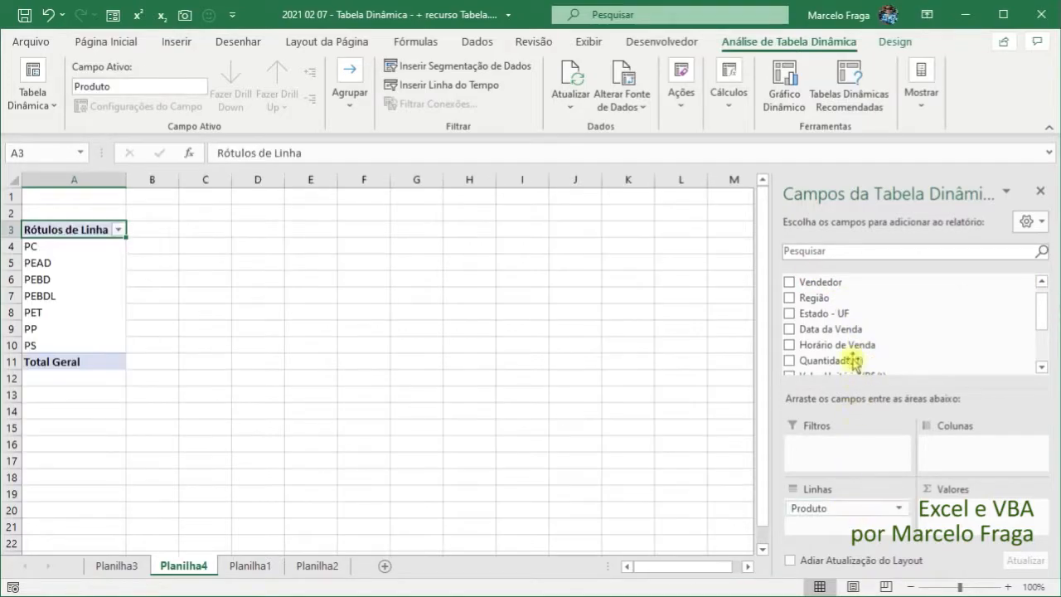
left_click_drag(814, 281, 839, 438)
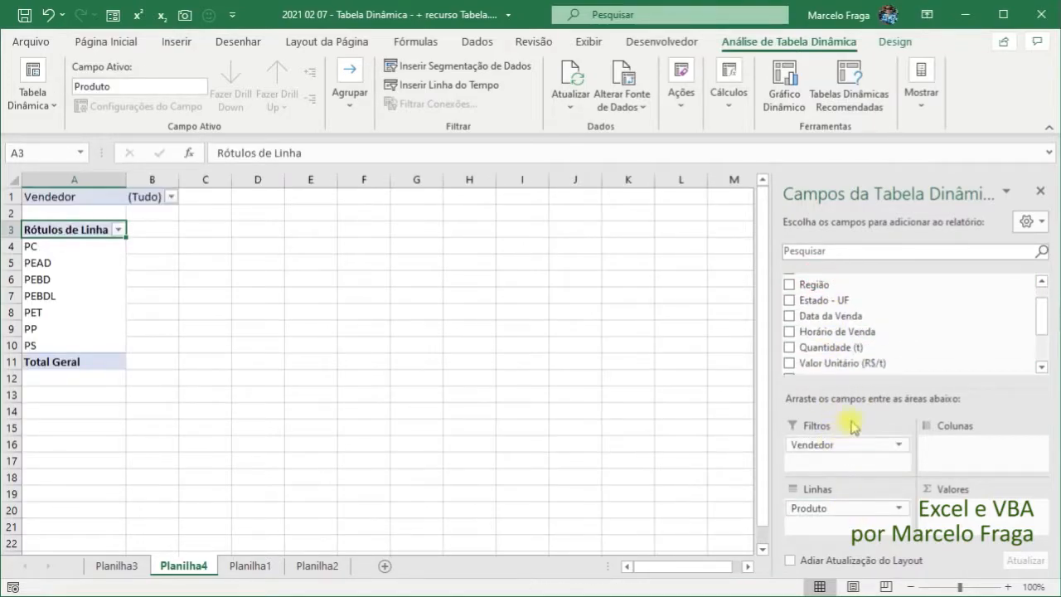
left_click_drag(797, 346, 979, 507)
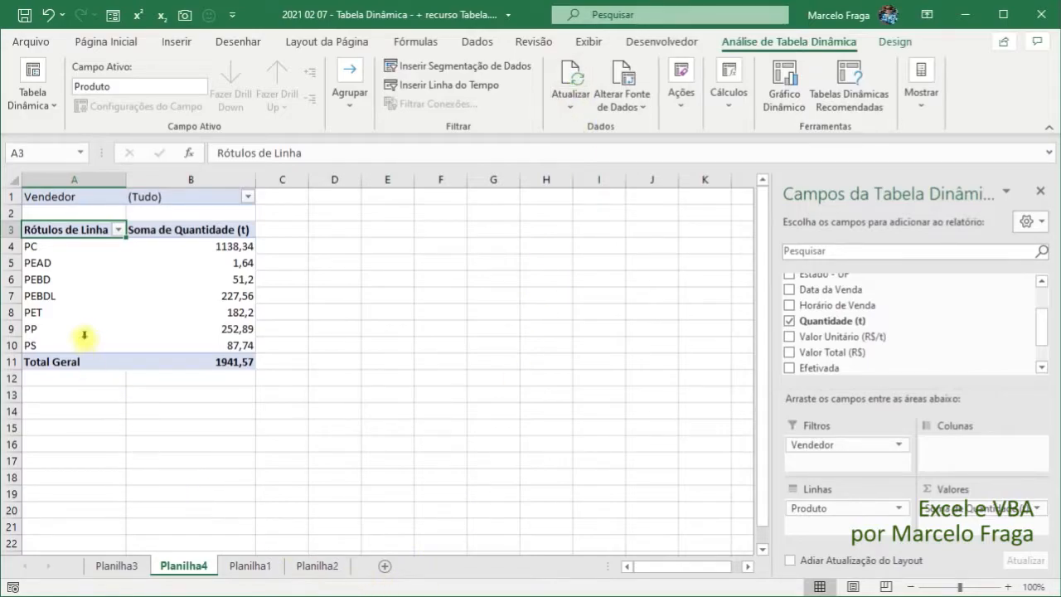
left_click(243, 263)
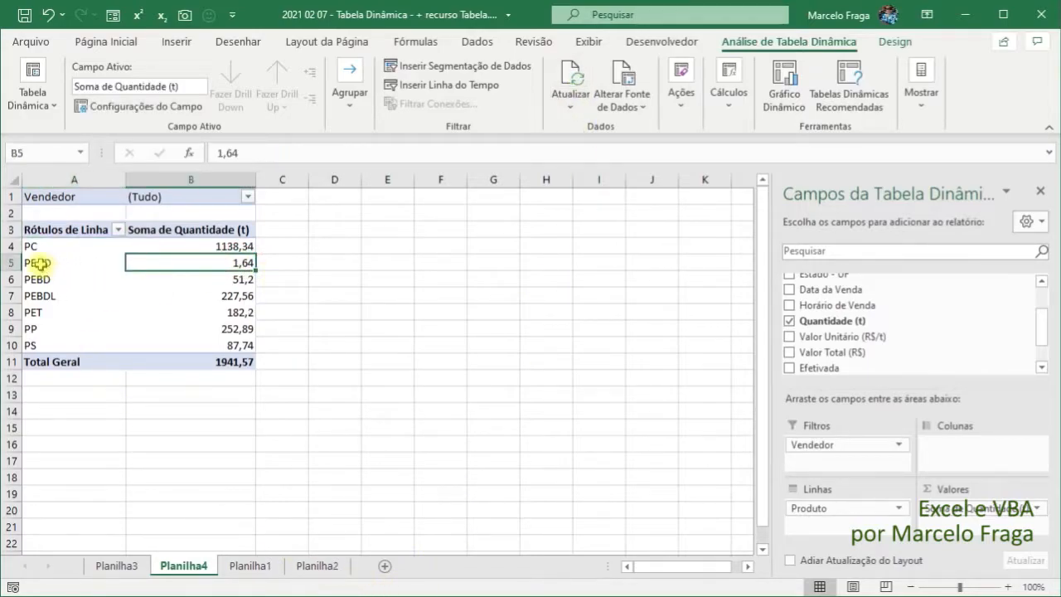
left_click_drag(51, 261, 239, 266)
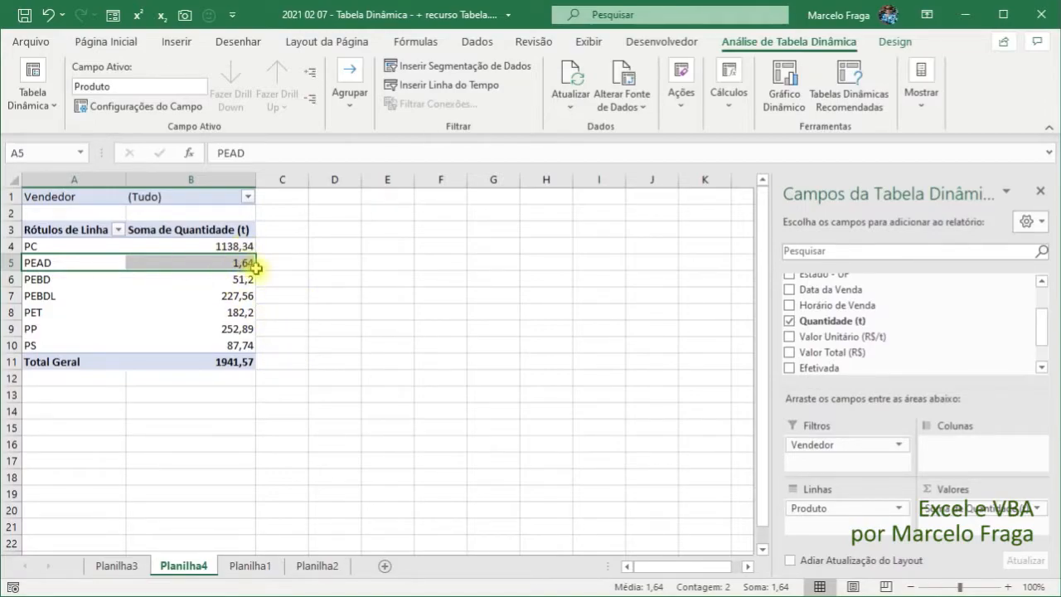
Copy the records in A13:K15 of Planilha2 and paste them directly below the Planilha1 table, starting at A24
left_click(322, 565)
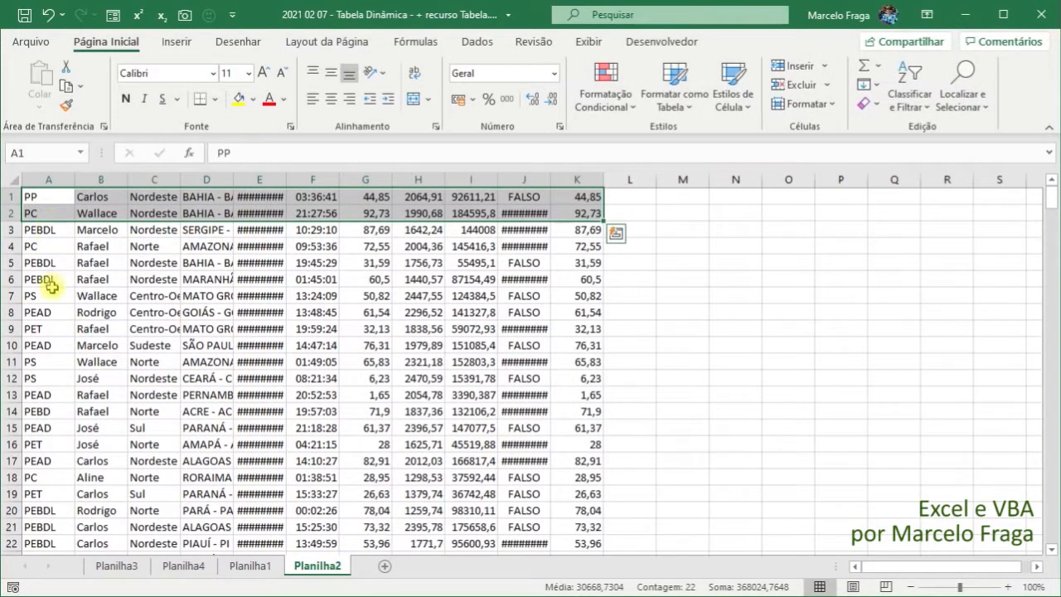
left_click_drag(43, 313, 580, 436)
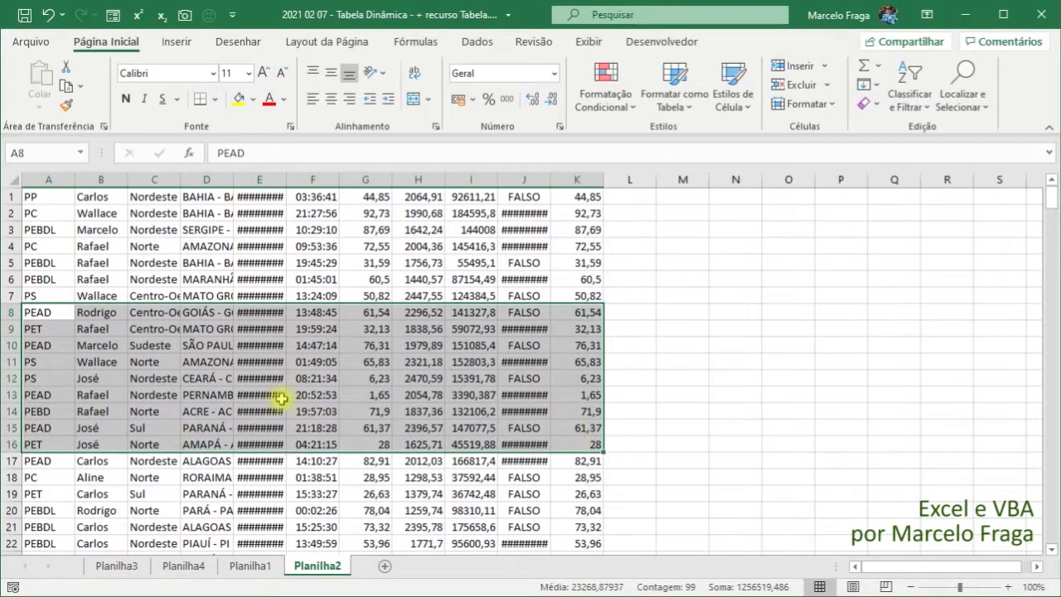
left_click_drag(38, 398, 578, 425)
key("ctrl+c")
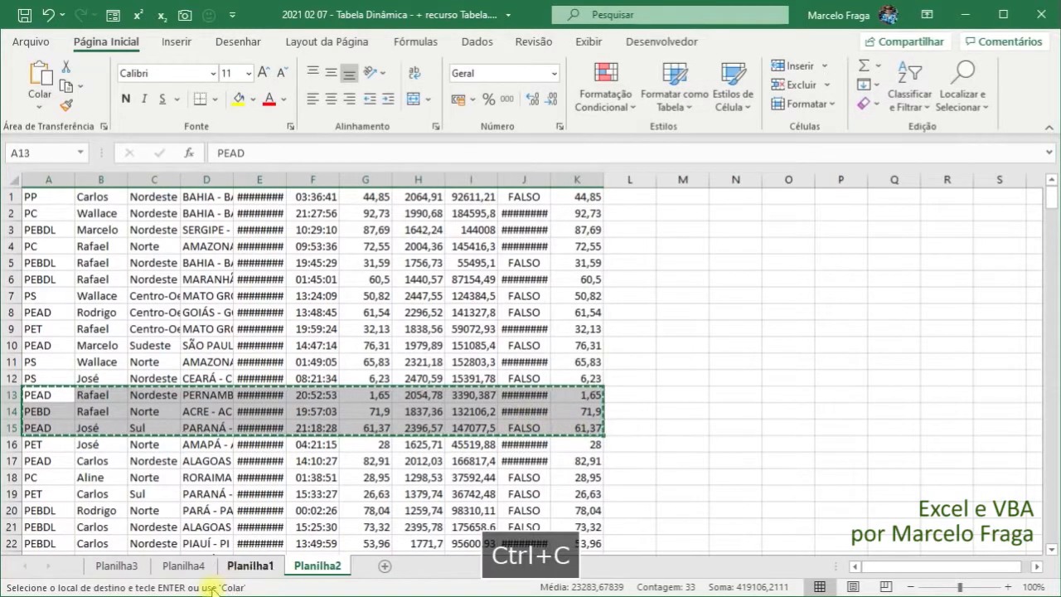
left_click(249, 565)
left_click(48, 523)
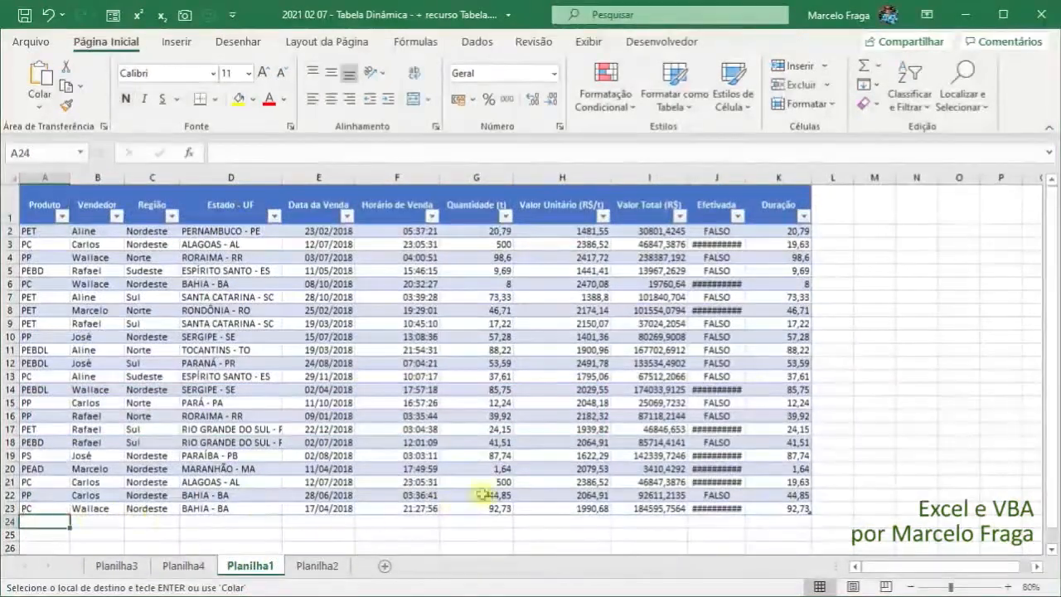
scroll(930, 371, "down", 2)
key("ctrl+v")
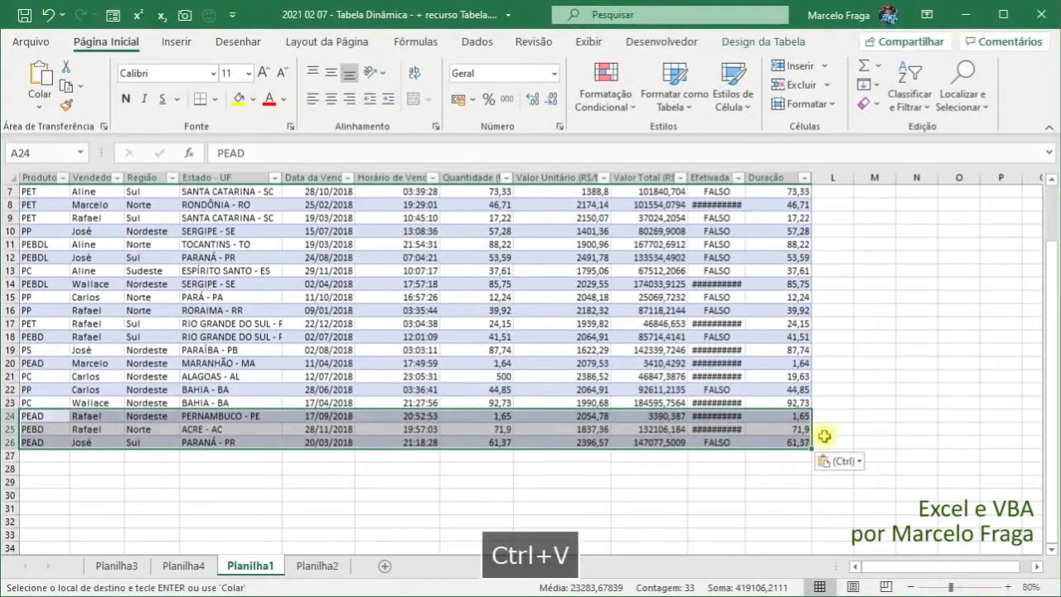
left_click(100, 455)
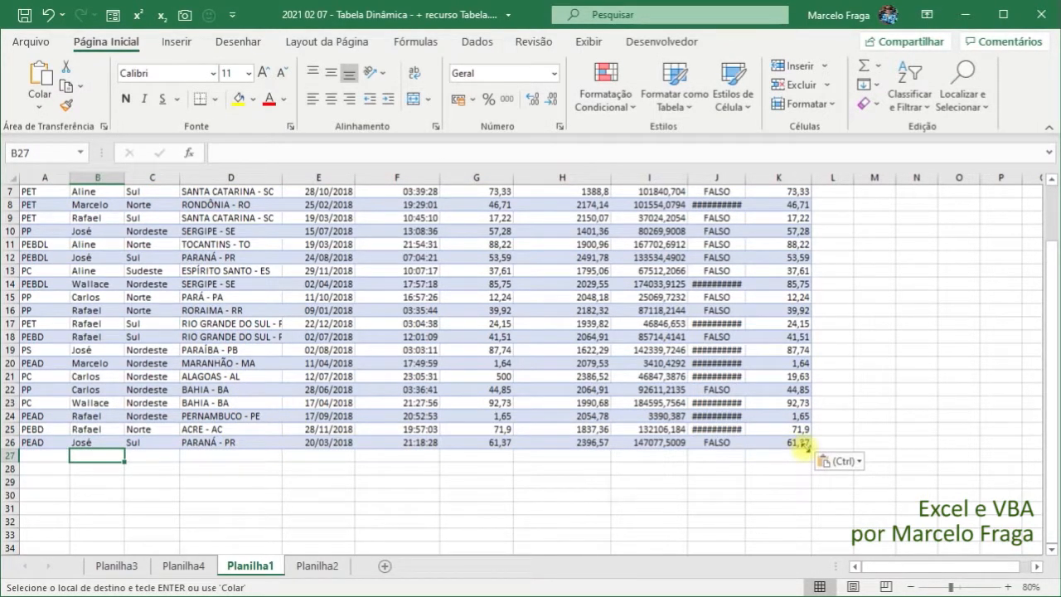
Refresh the pivot table on Planilha4 and check its product quantities and grand total
left_click(133, 566)
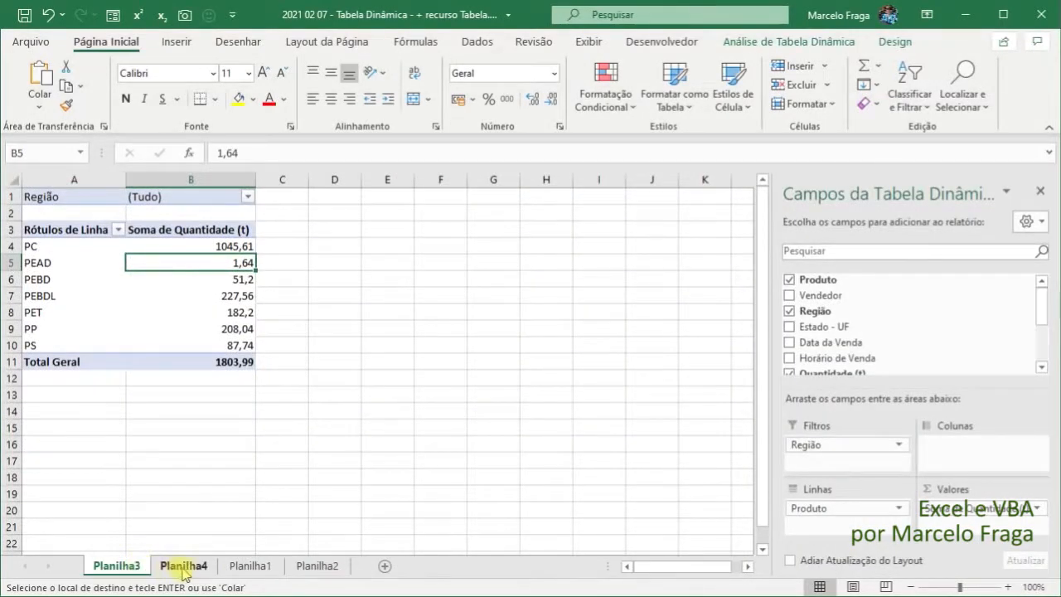
left_click(183, 566)
left_click(198, 269)
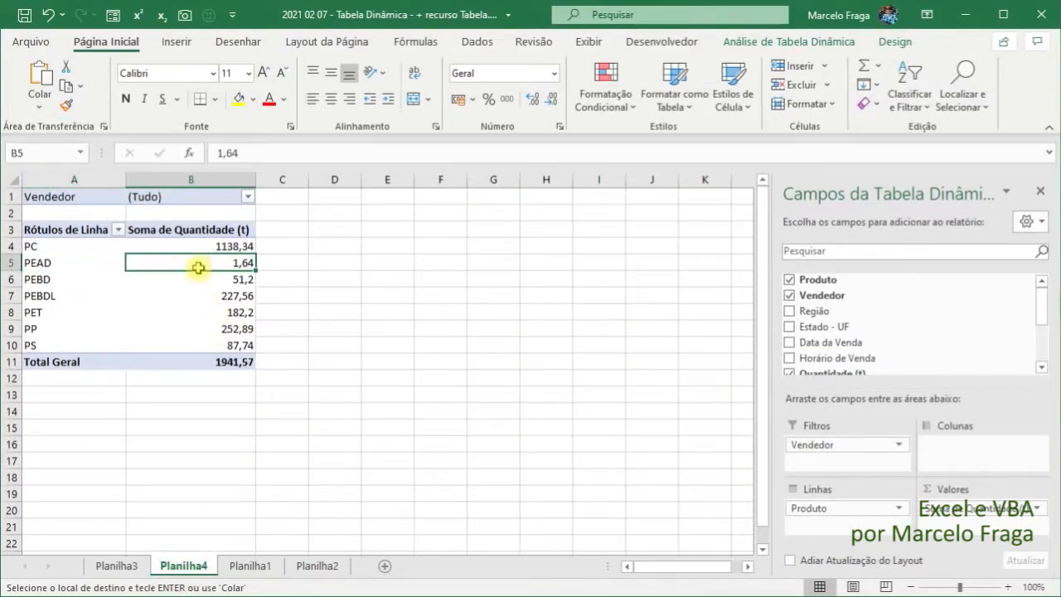
left_click(754, 44)
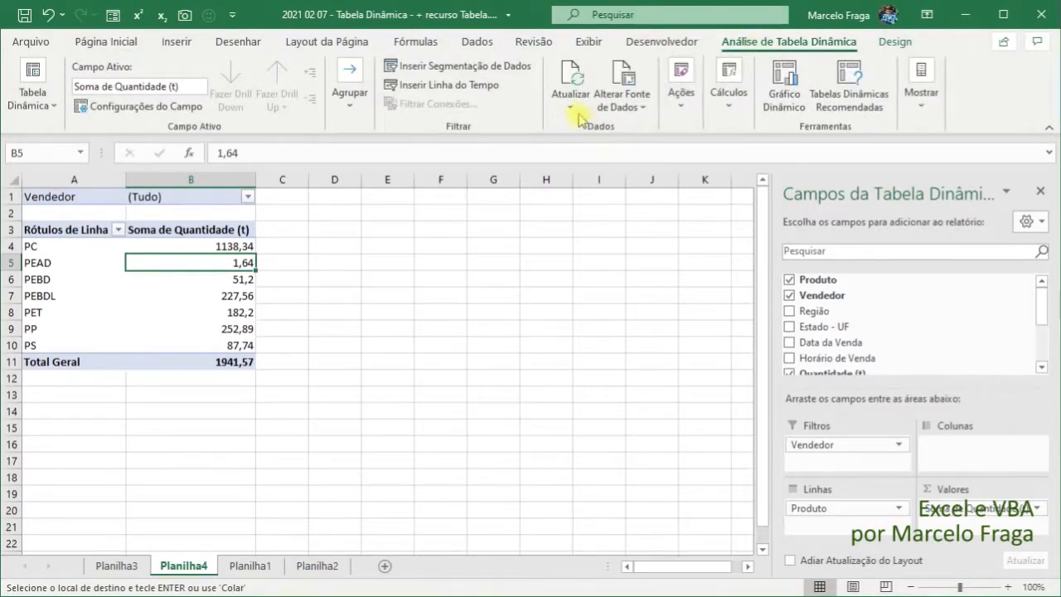
left_click(572, 79)
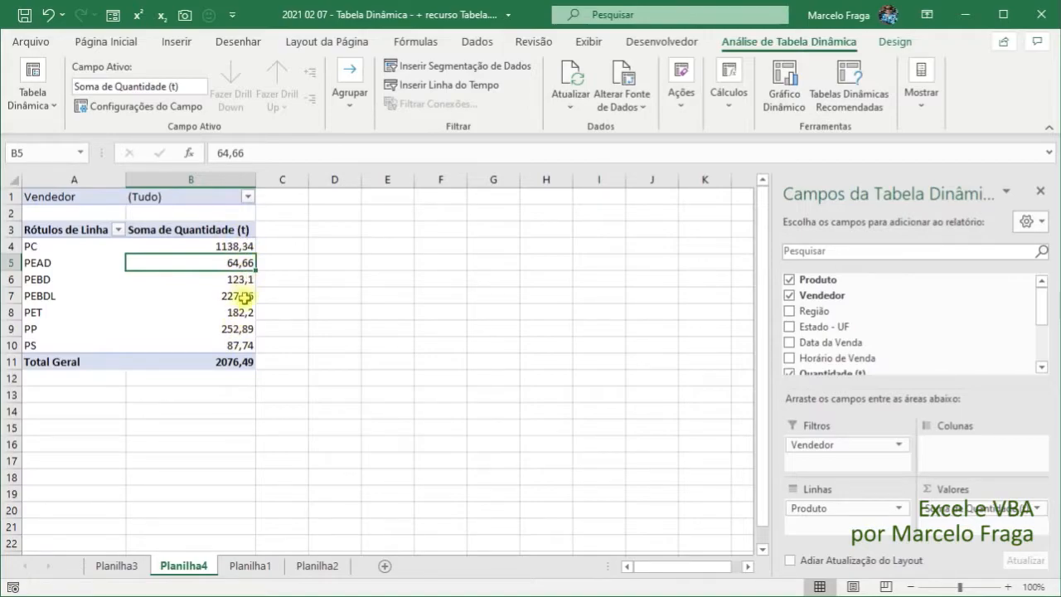
mouse_move(236, 338)
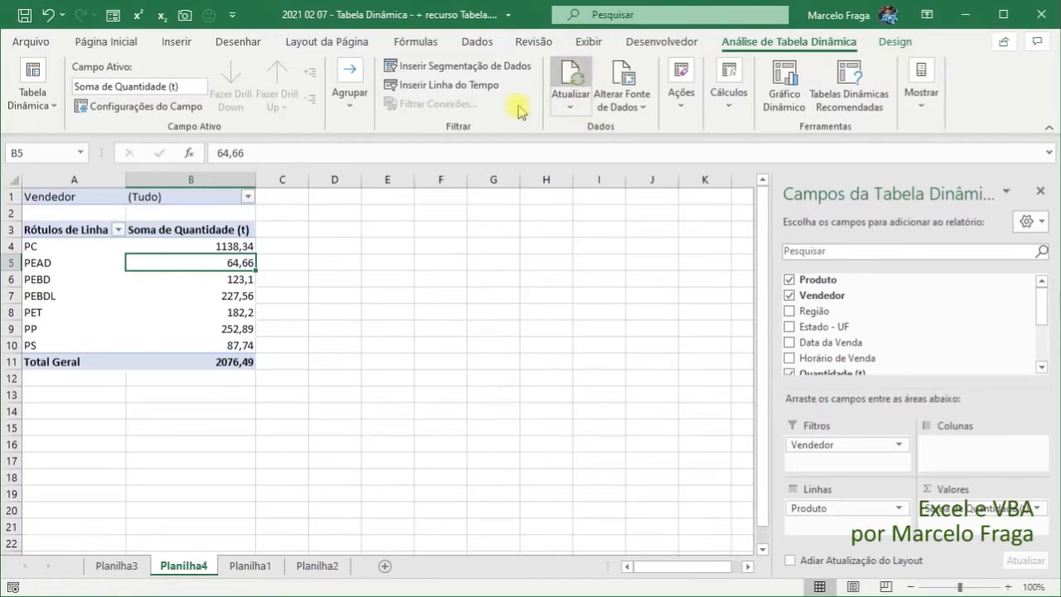
mouse_move(224, 272)
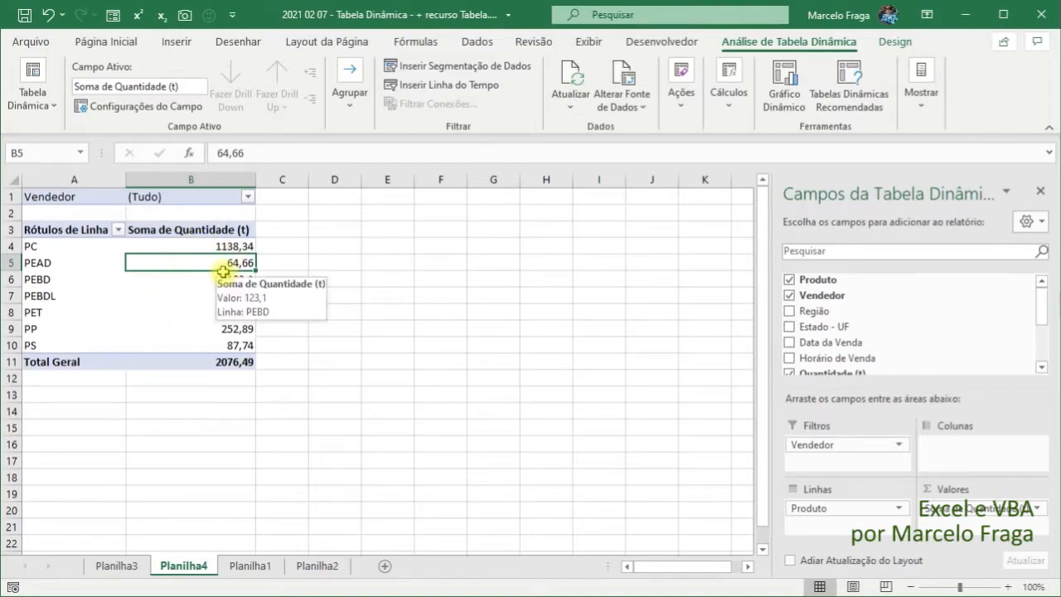
mouse_move(226, 358)
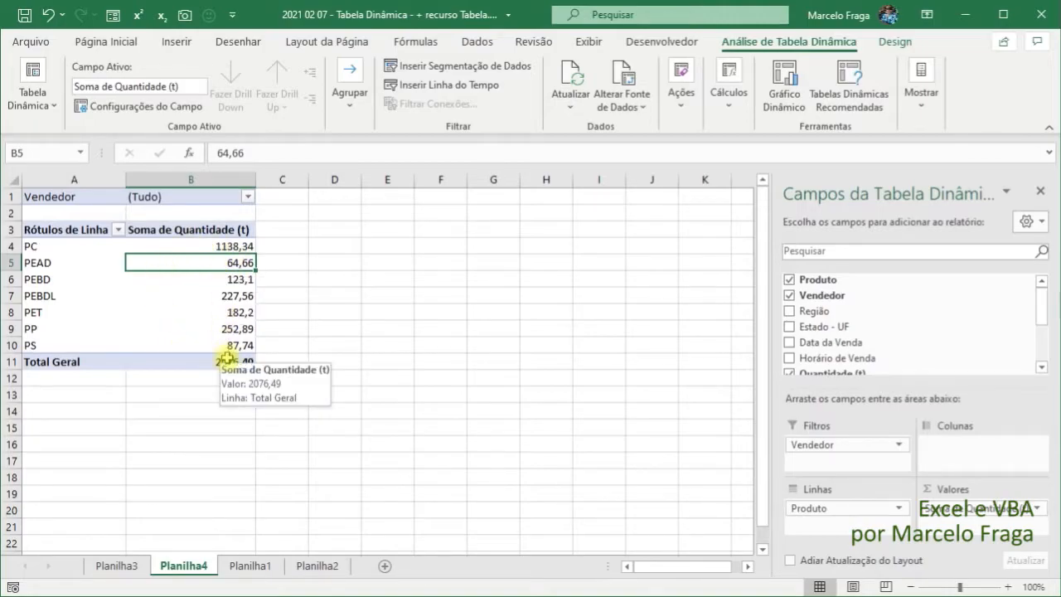